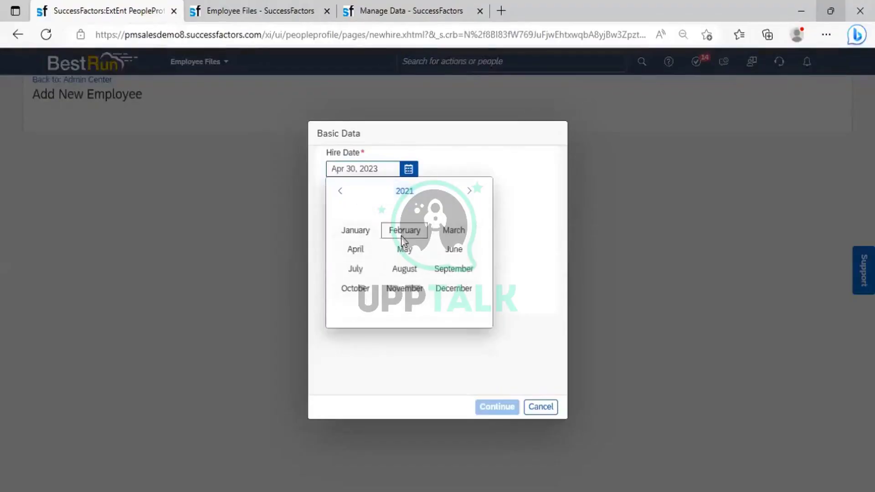
# Pick February 2021 in the Hire Date calendar.
pyautogui.click(401, 235)
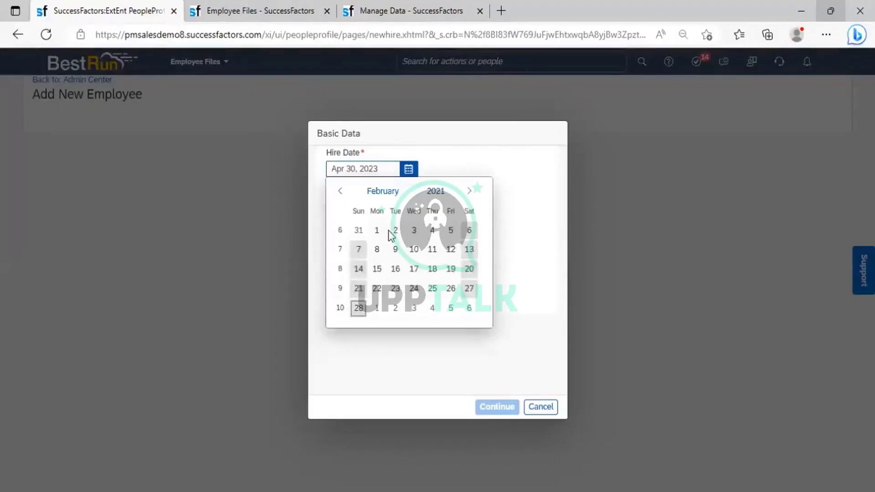
# Set the hire date to Feb 01, 2021 and the company to Power Mech Infra Pvt Ltd.
pyautogui.click(377, 231)
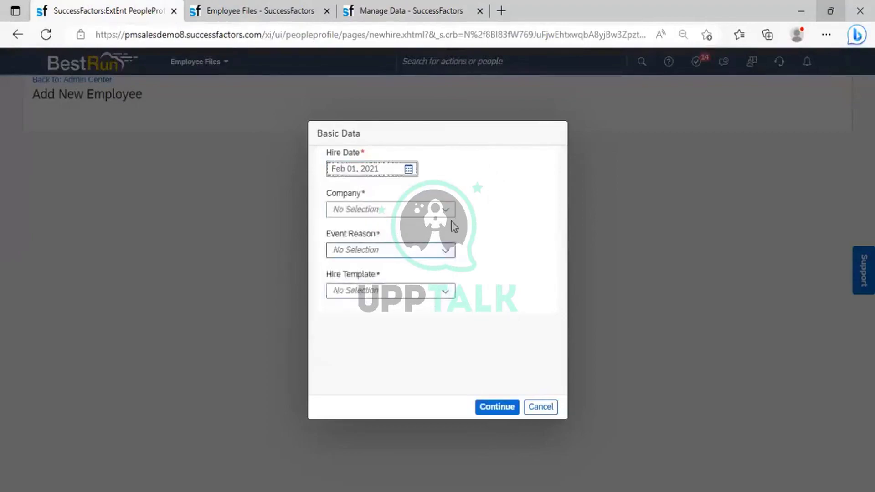
pyautogui.click(419, 214)
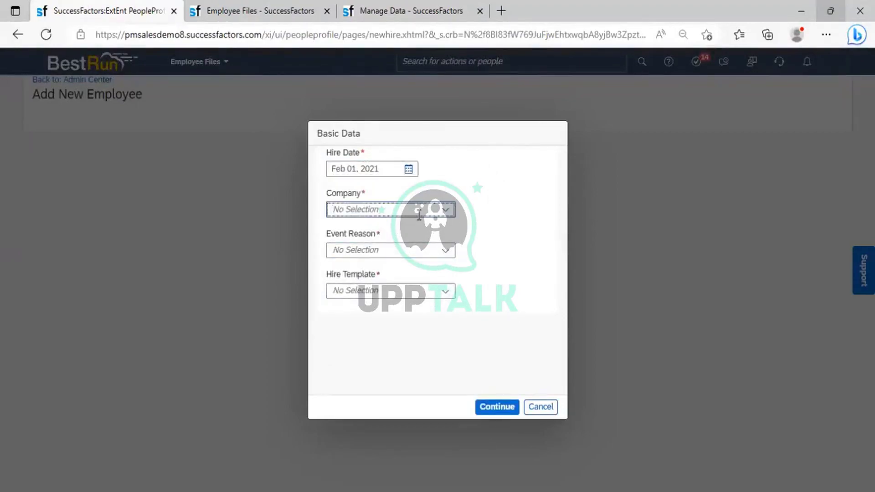
pyautogui.write('power')
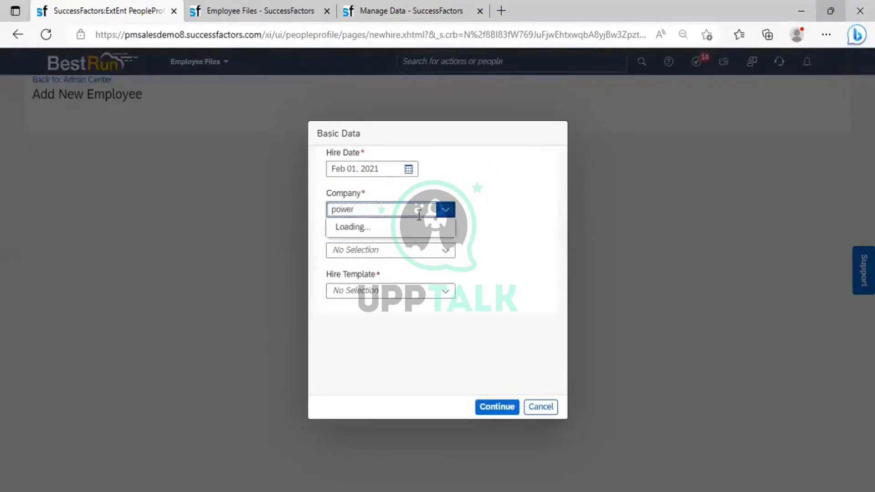
pyautogui.click(402, 230)
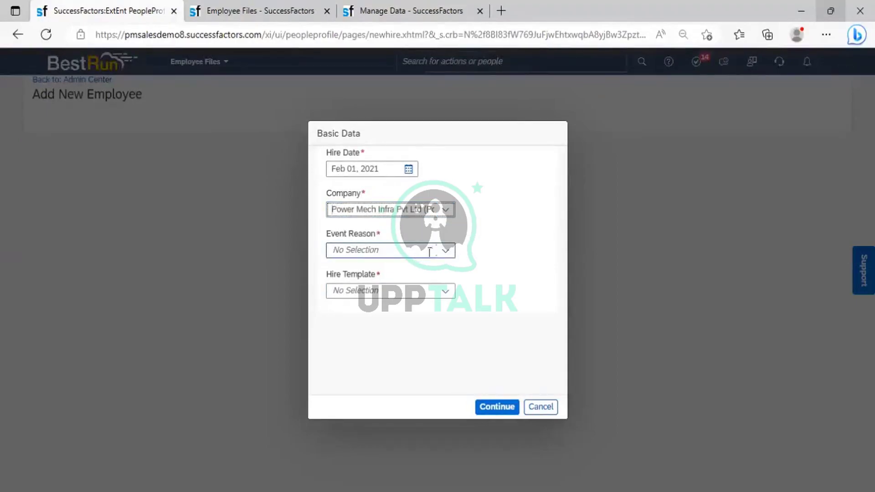
# Choose event reason New Hire (HIRNEW) and the Standard Template, then continue to the full form.
pyautogui.click(445, 253)
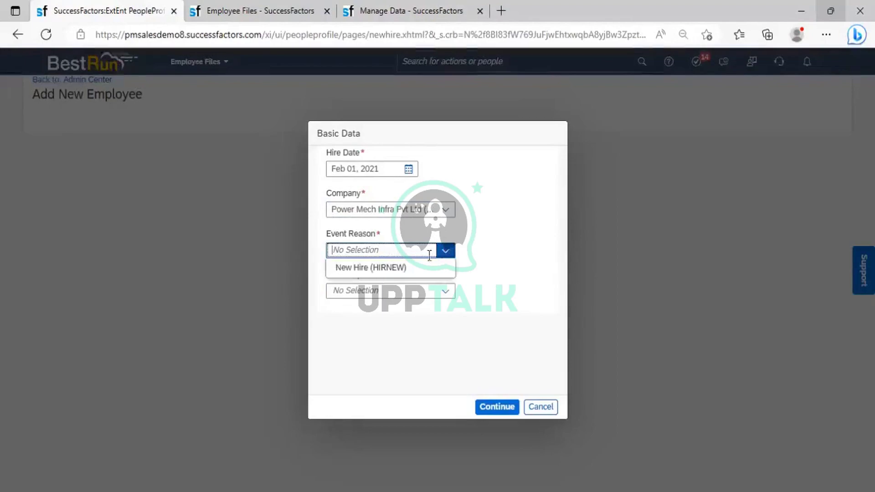
pyautogui.click(405, 268)
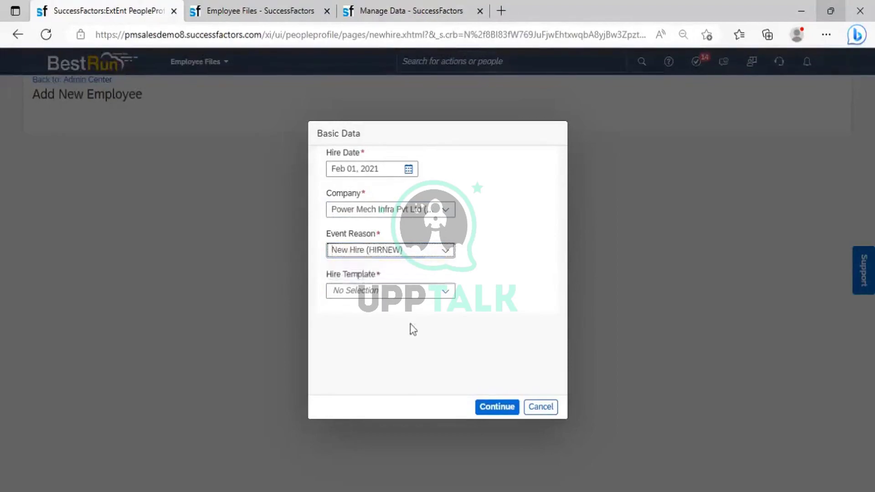
pyautogui.click(445, 297)
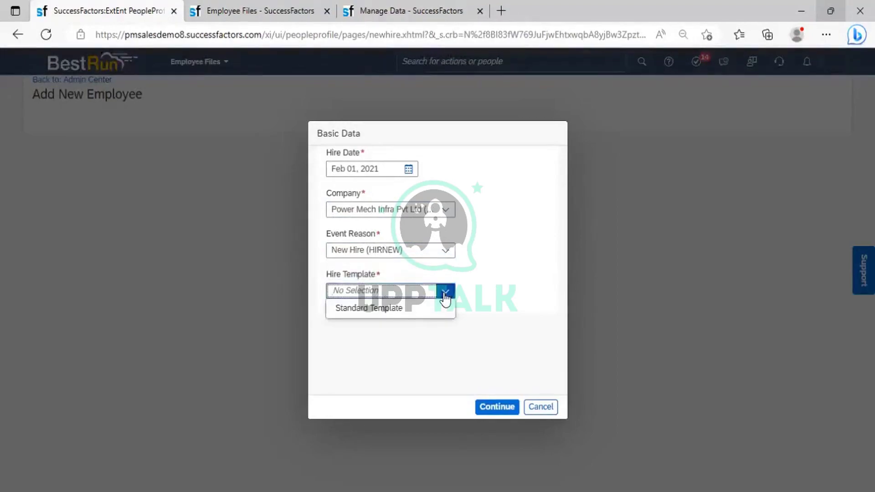
pyautogui.click(412, 312)
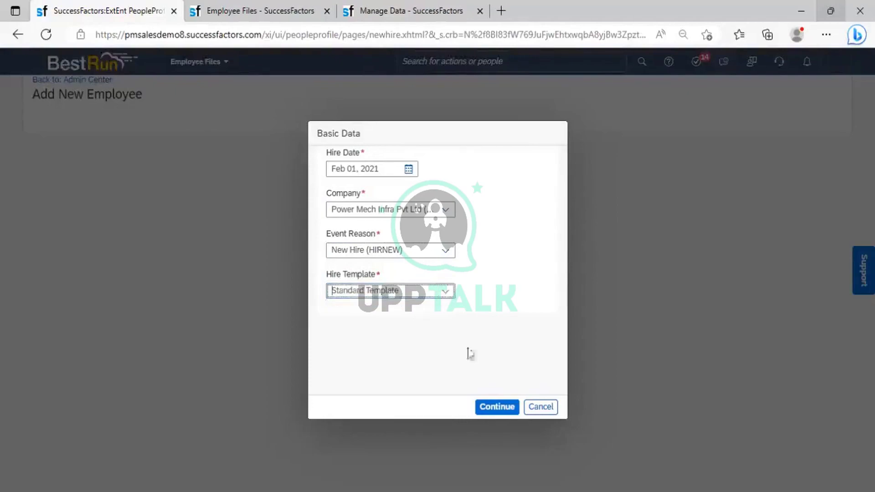
pyautogui.click(502, 409)
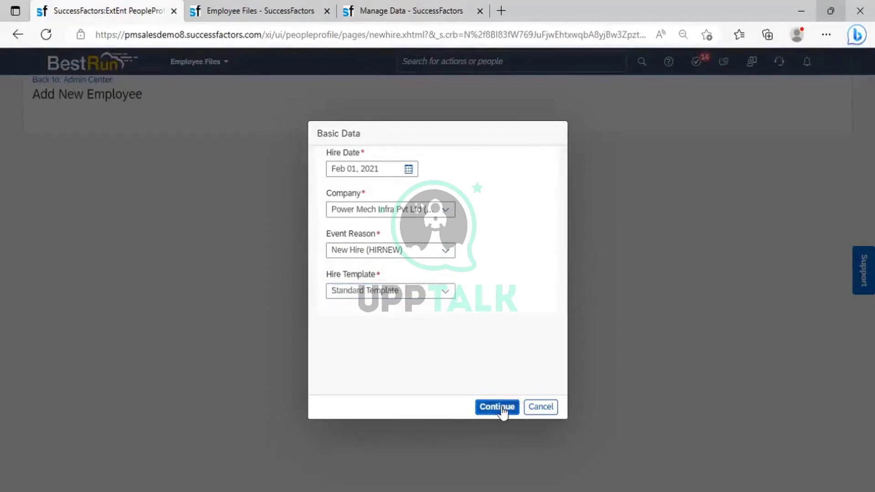
pyautogui.click(502, 407)
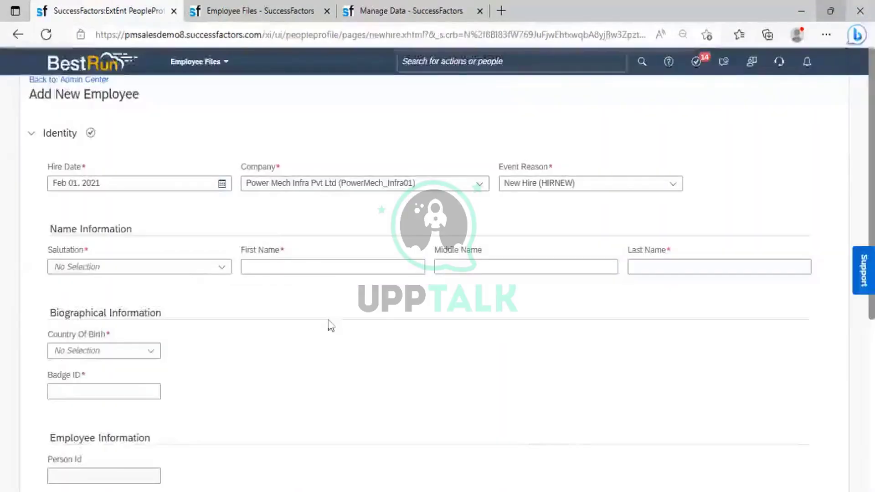
# Choose salutation Mr. and enter the employee's first name.
pyautogui.click(220, 273)
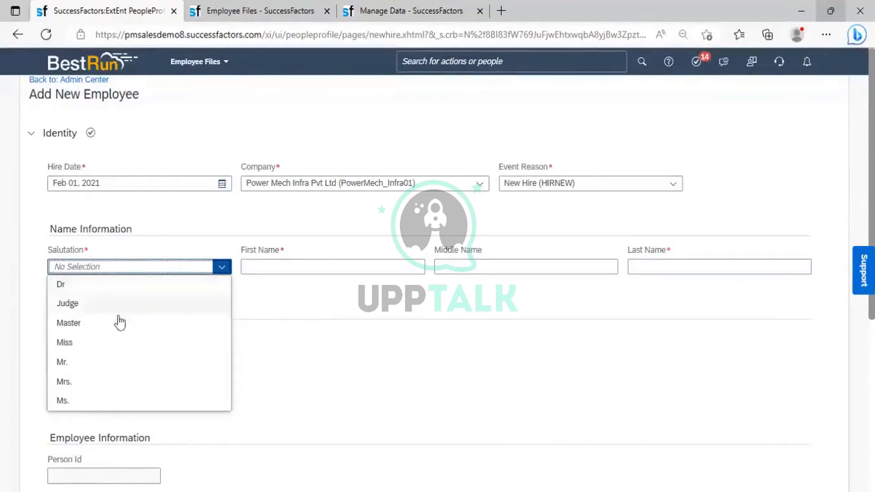
pyautogui.click(89, 363)
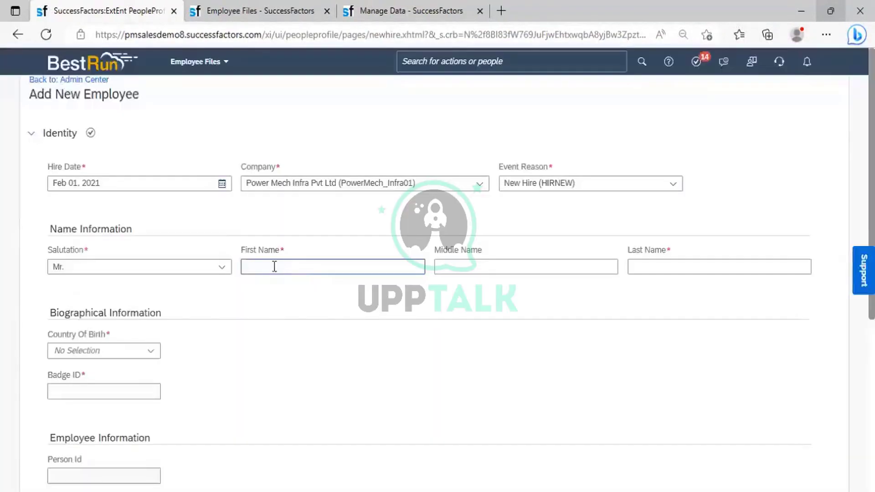
pyautogui.click(273, 267)
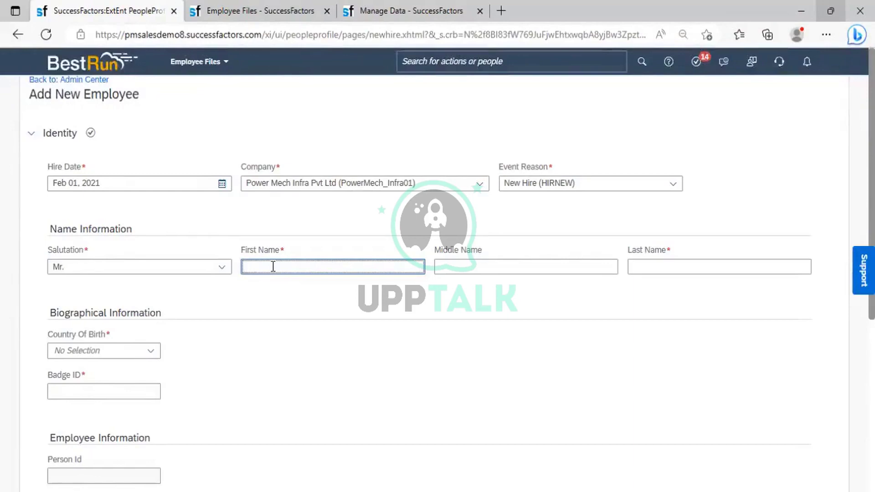
pyautogui.write('Rakesh')
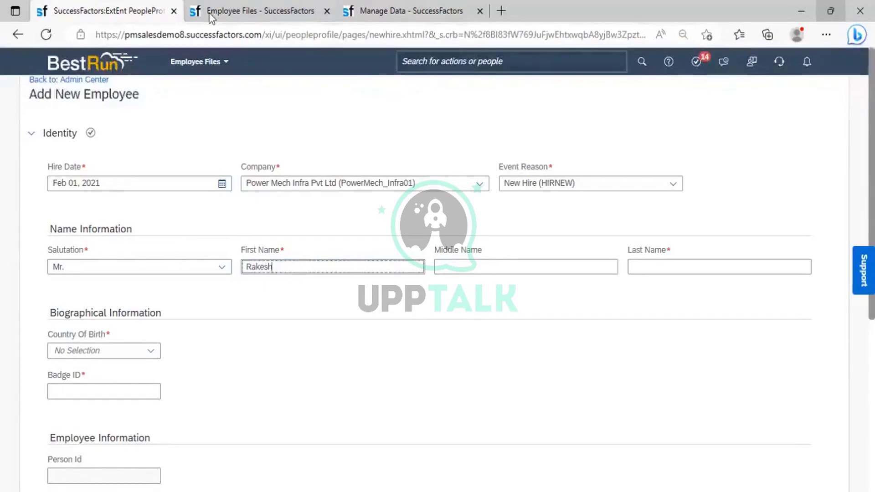
# Duplicate the hiring page tab and cancel the copy's Basic Data dialog, returning to Admin Center.
pyautogui.rightClick(129, 15)
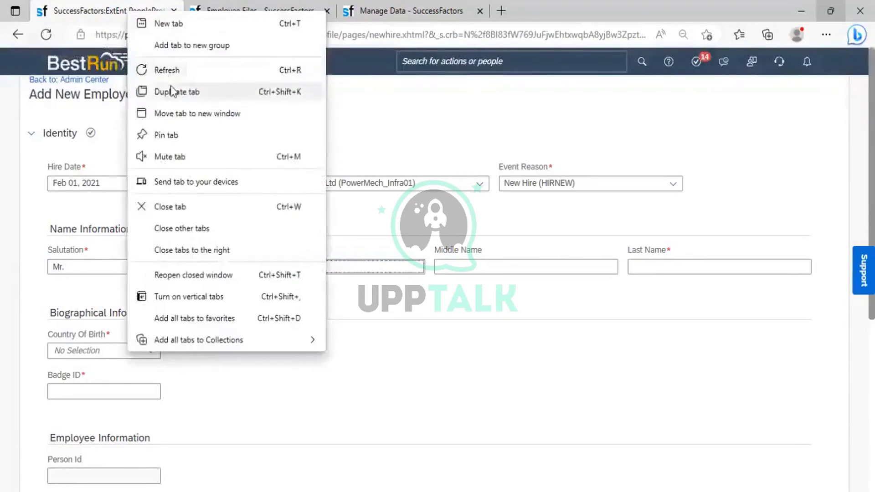
pyautogui.press('Escape')
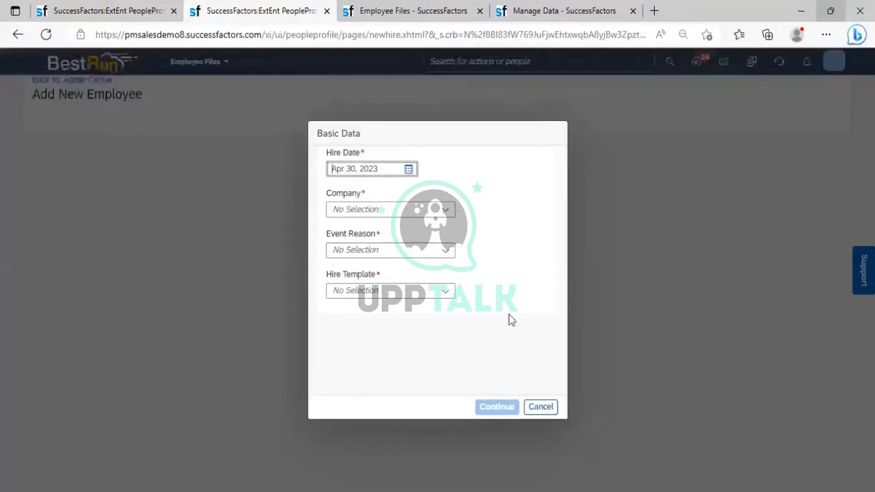
pyautogui.click(544, 406)
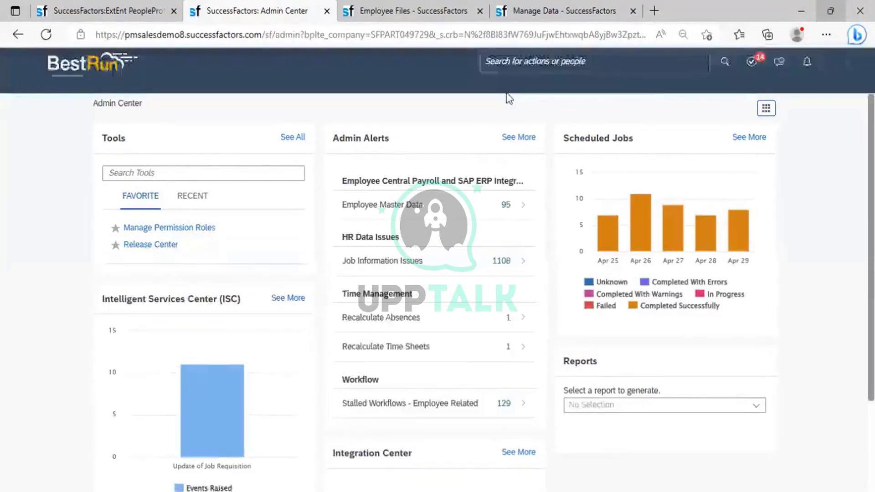
# Search people for the retired employee by name and open his profile from the results.
pyautogui.click(506, 61)
pyautogui.write('sa')
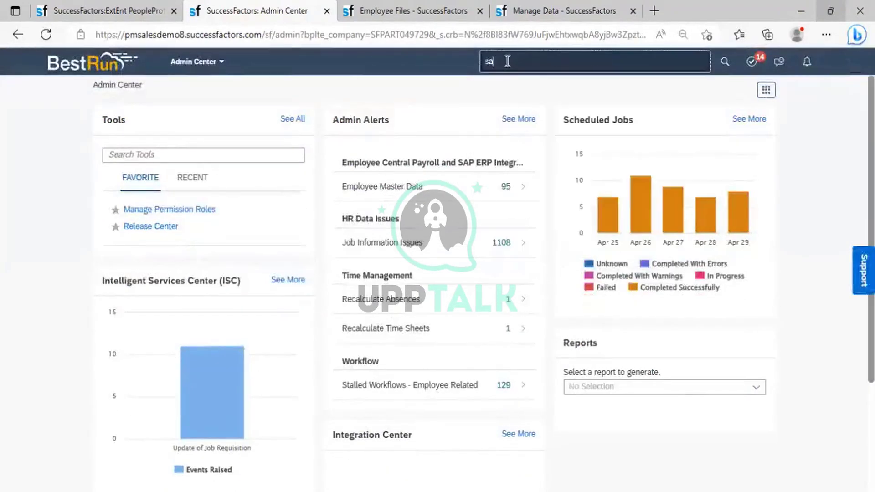
pyautogui.write('ntosh')
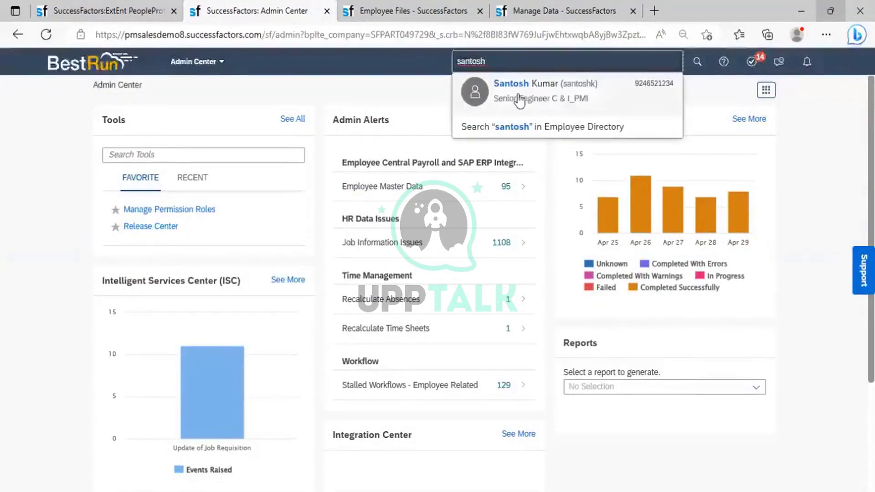
pyautogui.click(519, 101)
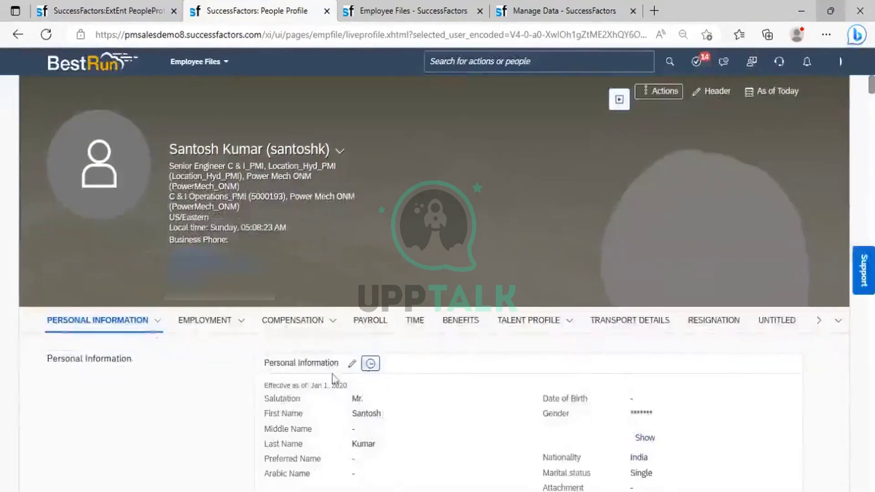
# Open Job Information and check its change history, which holds only the Jan 01, 2020 New Hire record.
pyautogui.click(242, 323)
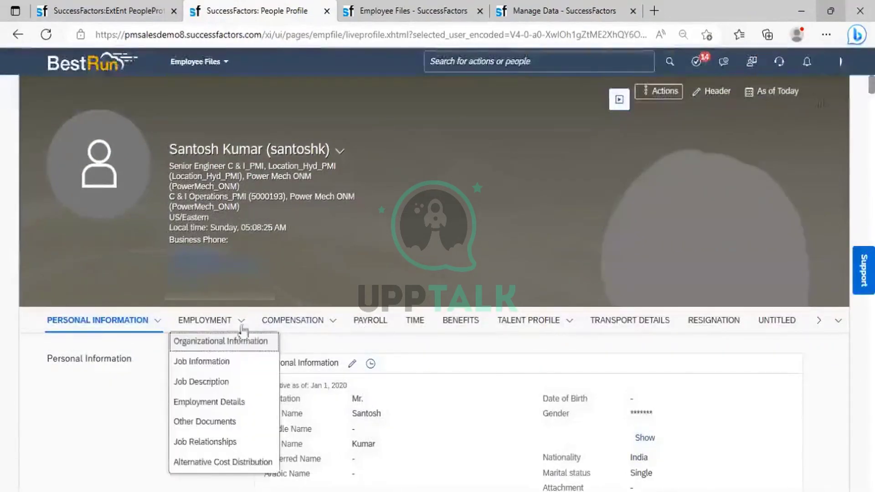
pyautogui.click(231, 360)
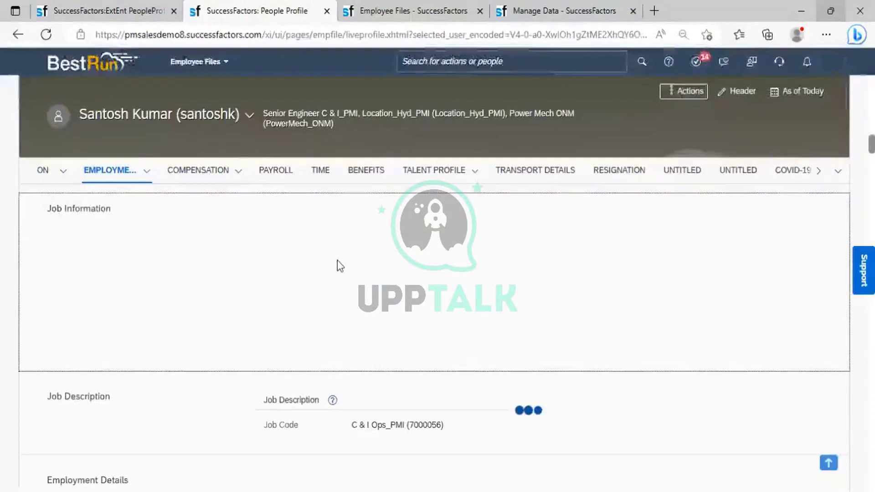
pyautogui.click(356, 216)
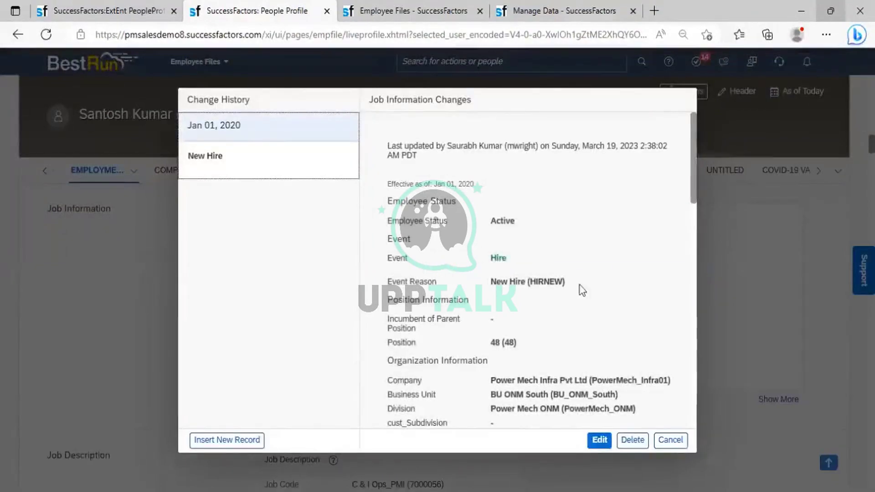
pyautogui.click(670, 440)
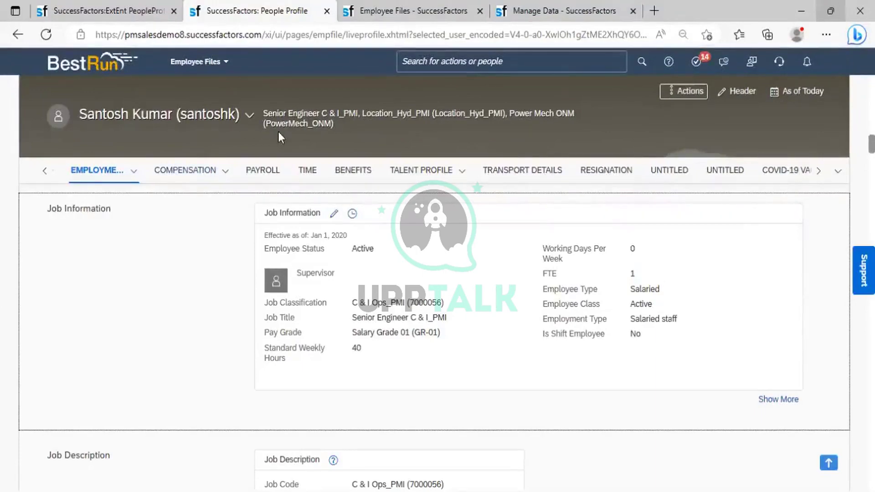
# Choose Termination from the profile's Actions menu.
pyautogui.click(688, 92)
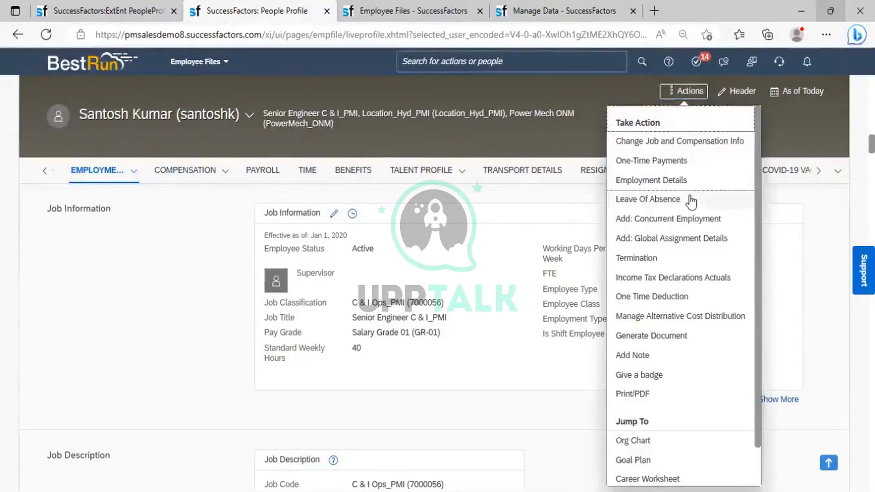
pyautogui.click(641, 259)
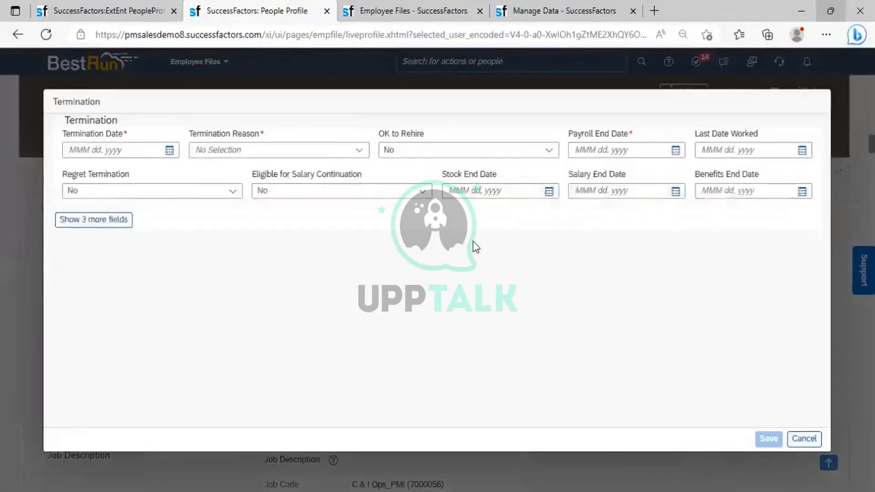
# Enter termination date Apr 10, 2023 with reason Normal Retirement (TERRTMNT), show the extra fields, and save.
pyautogui.click(169, 151)
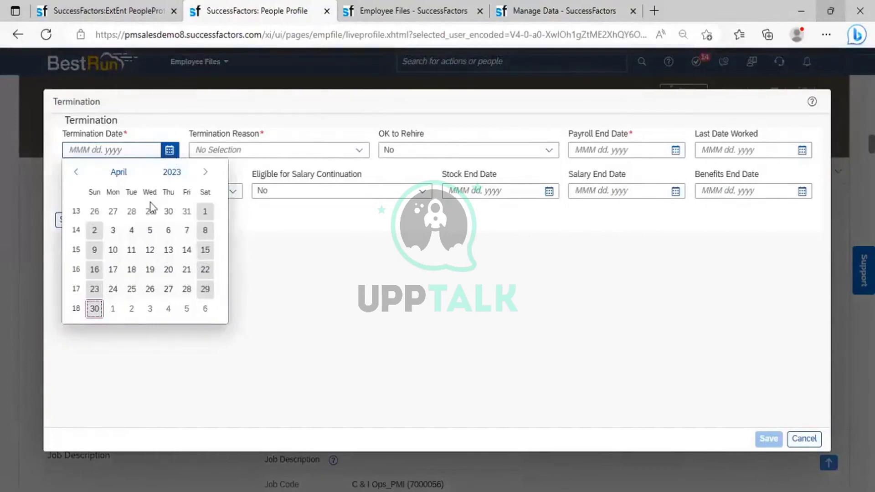
pyautogui.click(113, 251)
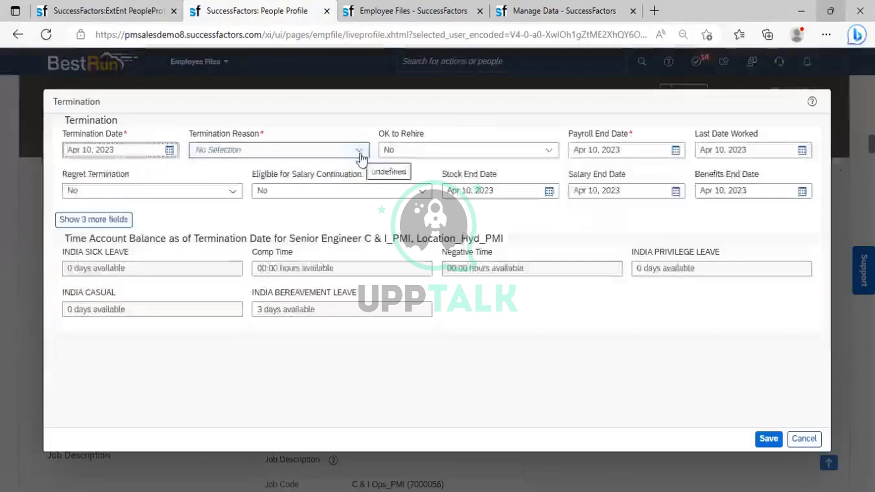
pyautogui.click(360, 155)
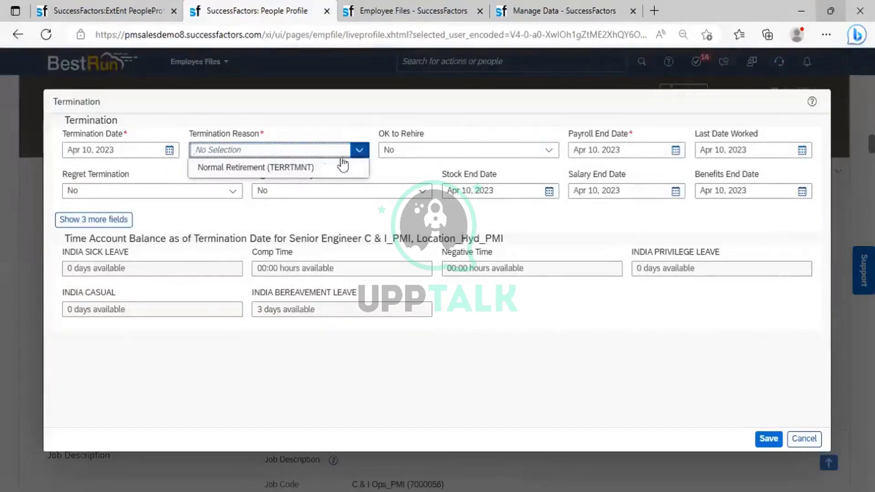
pyautogui.click(309, 170)
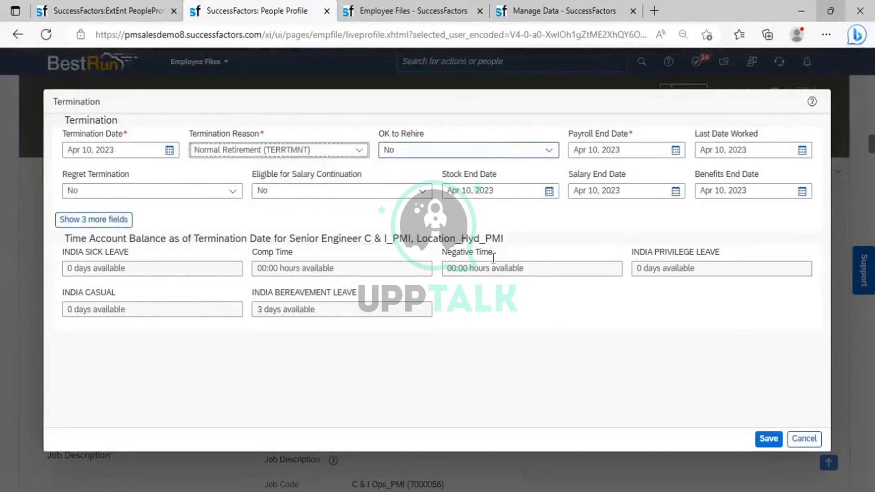
pyautogui.click(91, 220)
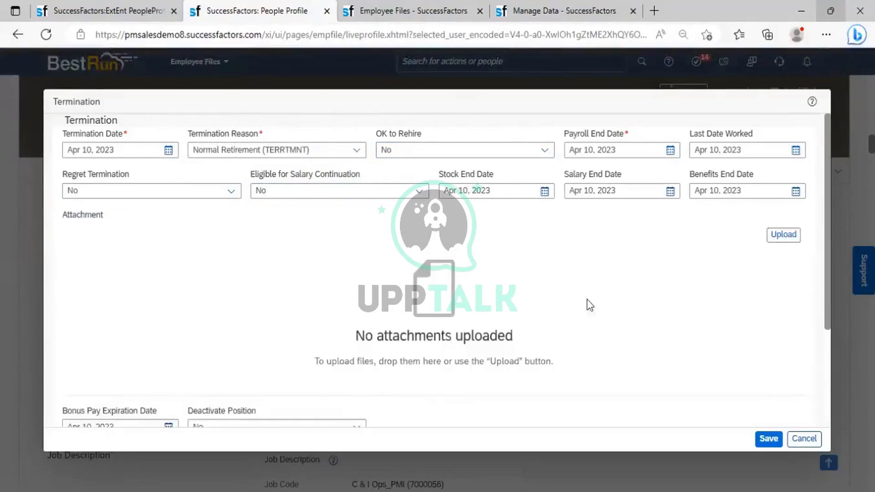
pyautogui.click(767, 438)
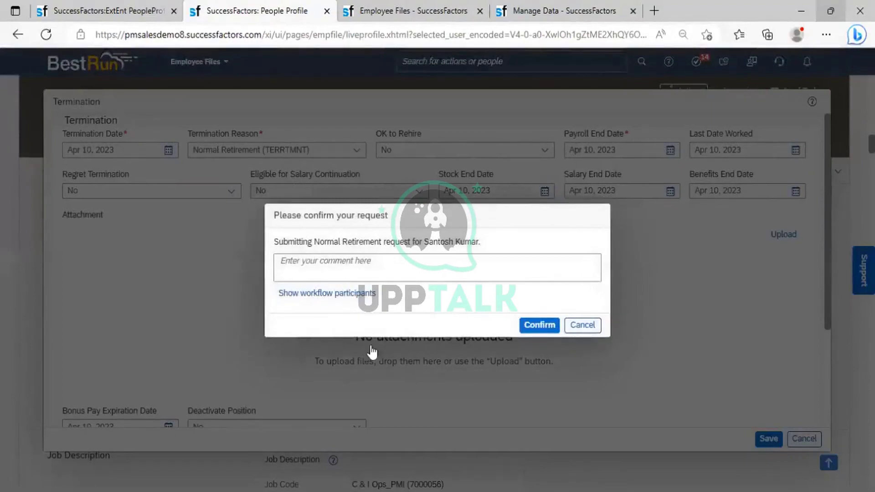
# Copy the first approver's name, submit the request with comment 'ok', and paste the name as target user.
pyautogui.click(330, 294)
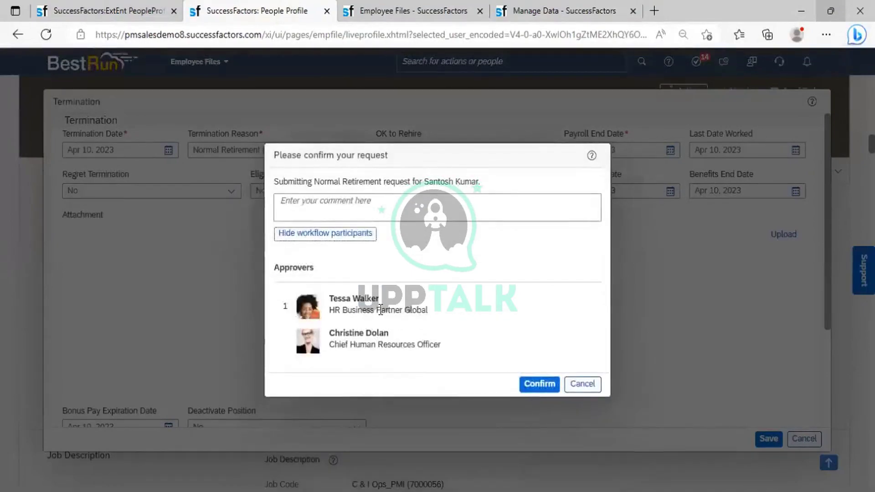
pyautogui.moveTo(381, 301); pyautogui.dragTo(330, 303)
pyautogui.hotkey('ctrl', 'c')
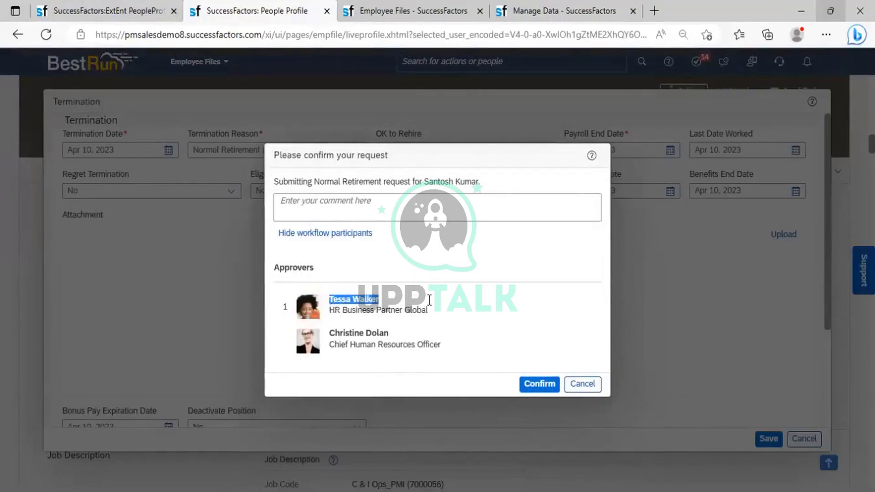
pyautogui.click(349, 207)
pyautogui.write('ok')
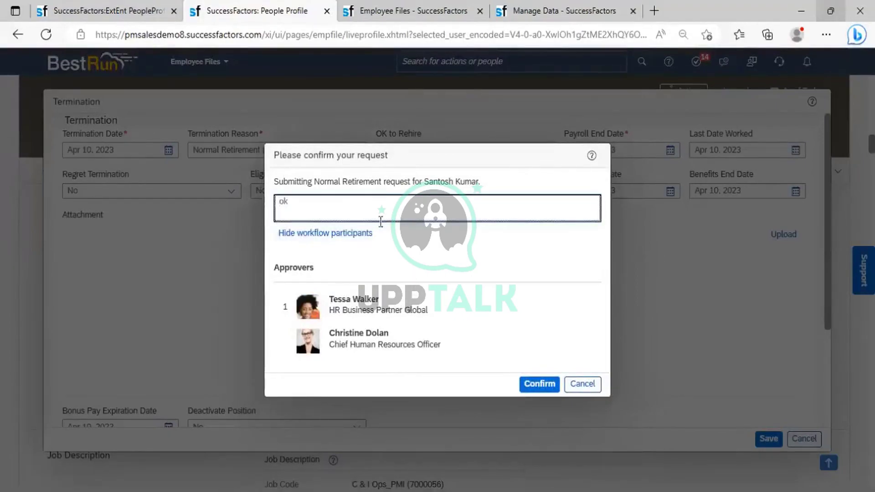
pyautogui.click(535, 383)
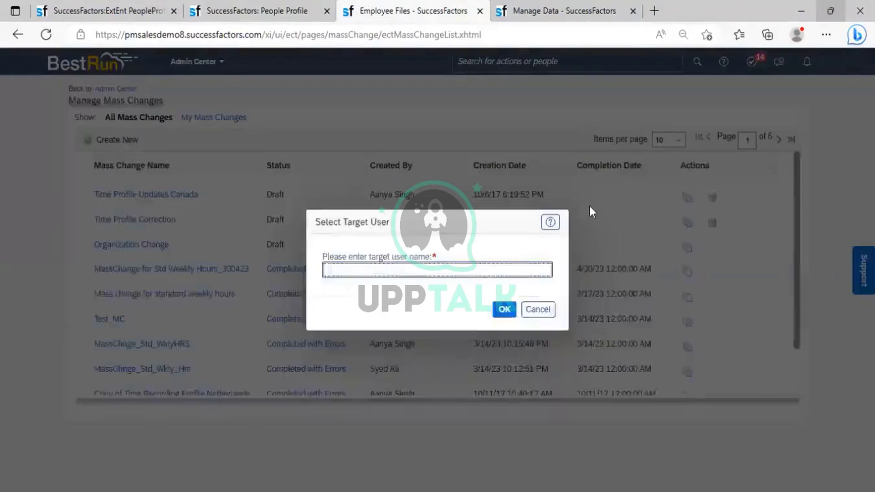
pyautogui.hotkey('ctrl', 'v')
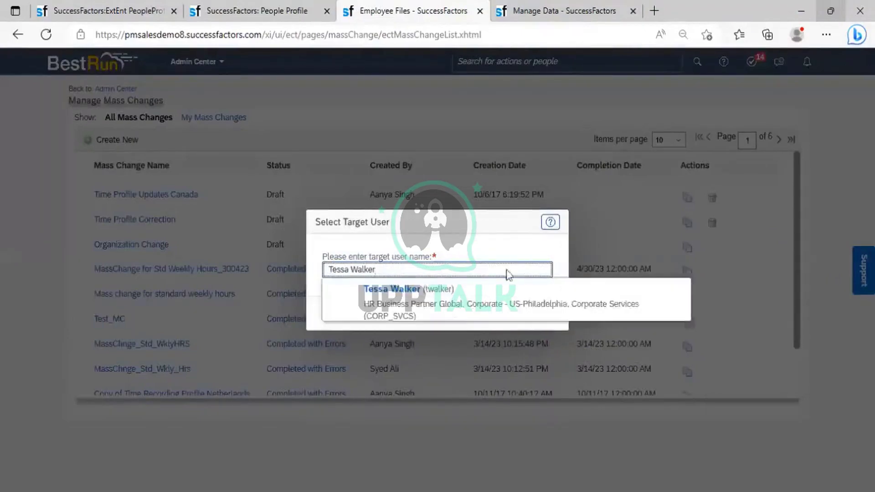
# Select the first approver from the suggestions and confirm proxying as that user.
pyautogui.click(431, 313)
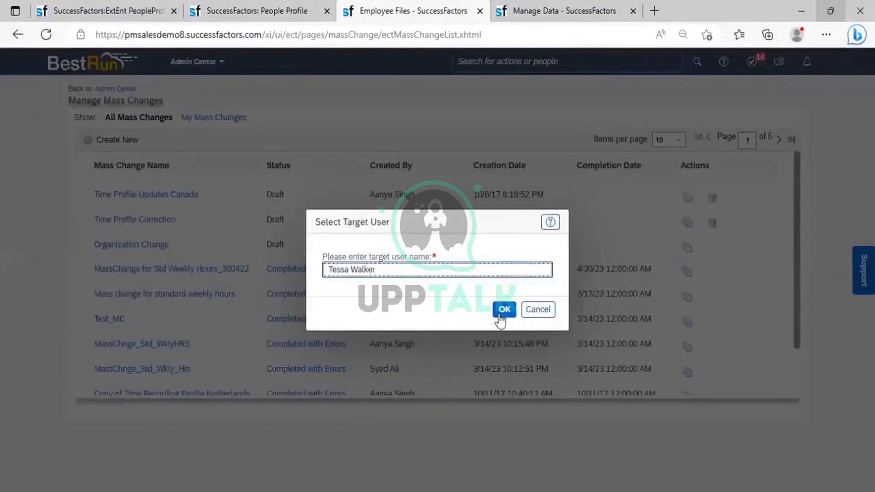
pyautogui.click(499, 315)
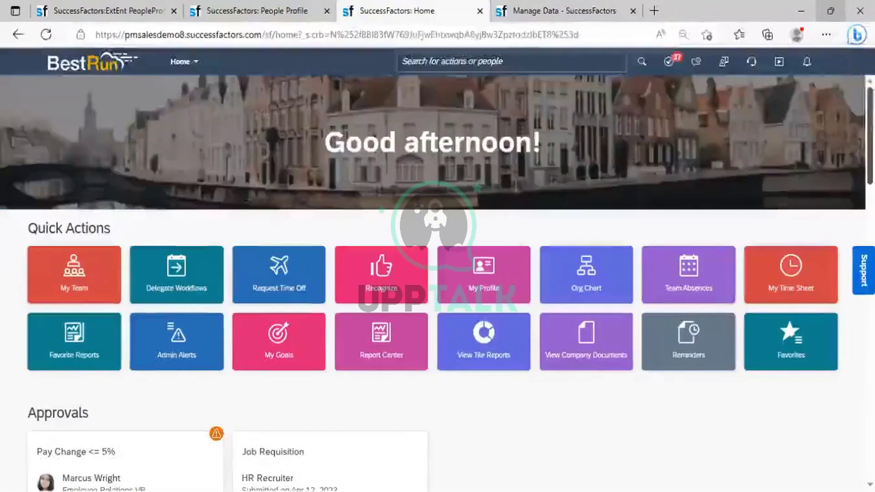
# From the Approvals section, open the full list of ten pending employee change requests.
pyautogui.scroll(-3, 437, 273)
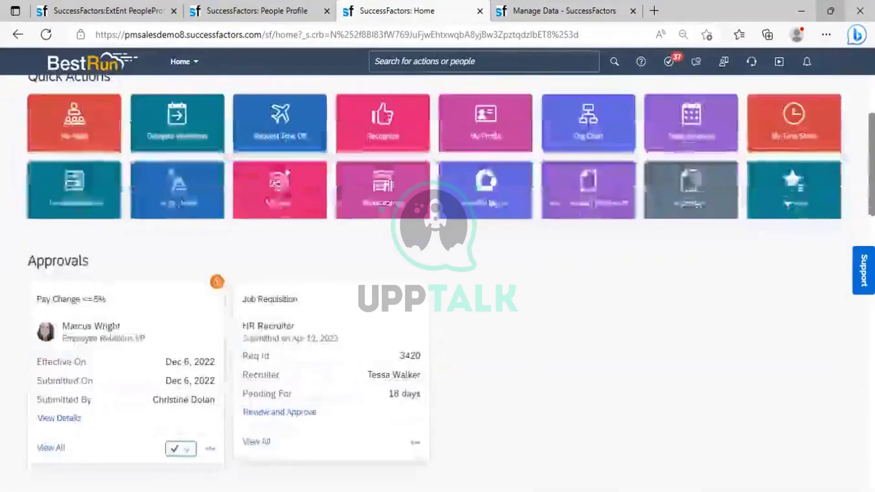
pyautogui.scroll(-3, 437, 273)
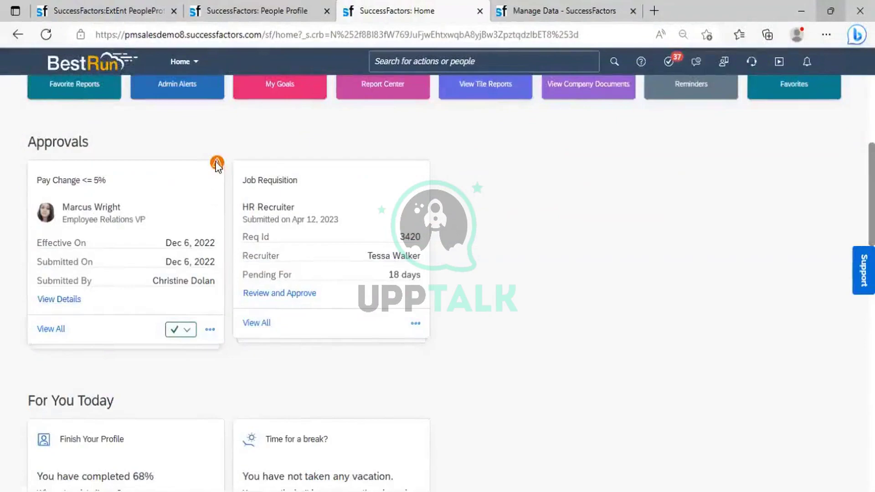
pyautogui.click(55, 330)
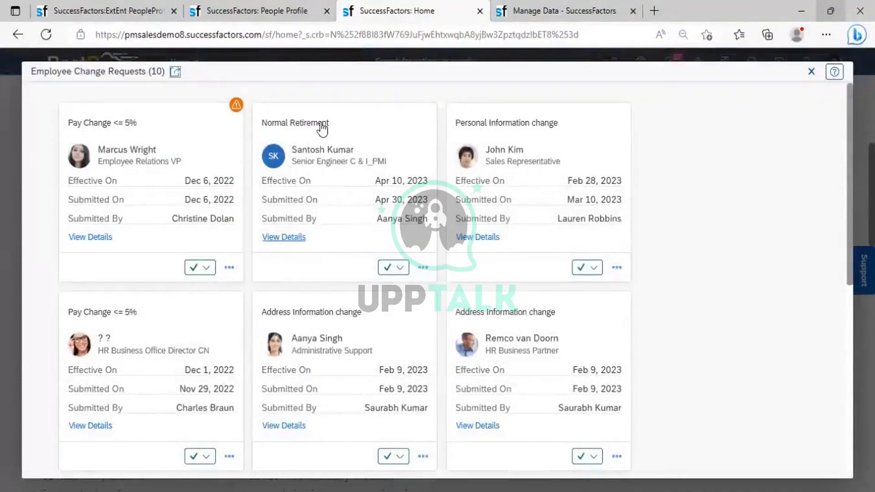
# Approve the Normal Retirement request dated Apr 10, 2023, then close the change request list.
pyautogui.click(401, 269)
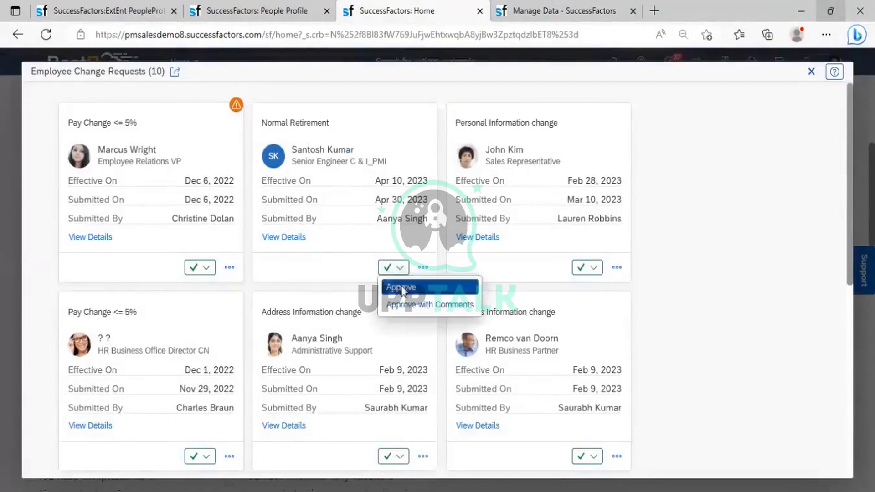
pyautogui.click(401, 285)
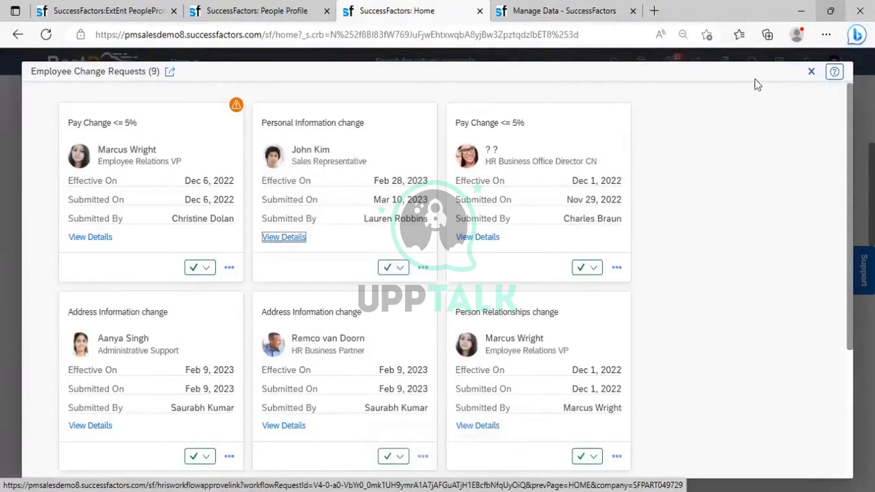
pyautogui.click(813, 74)
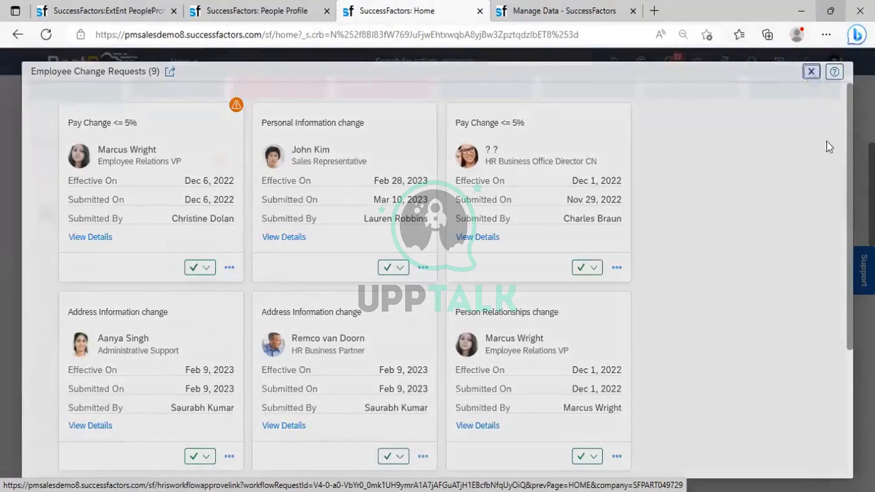
# Choose Become Self to end the proxy session and return to the administrator's Home page.
pyautogui.click(834, 62)
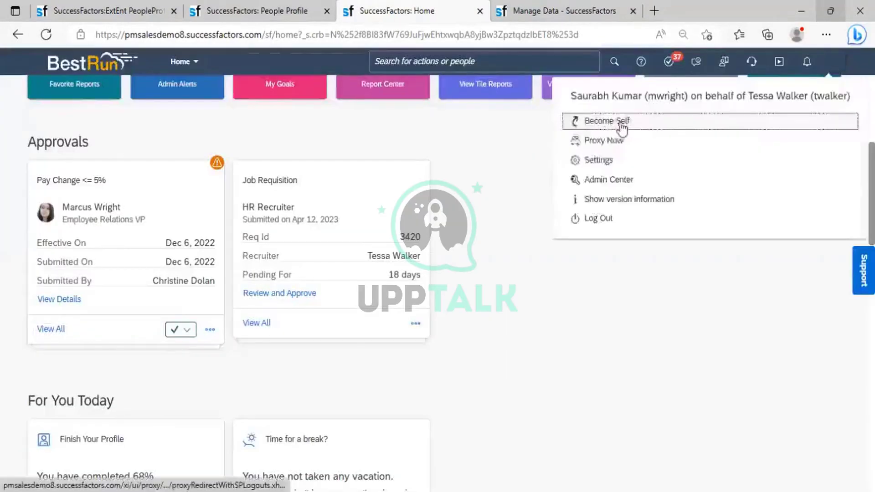
pyautogui.click(620, 123)
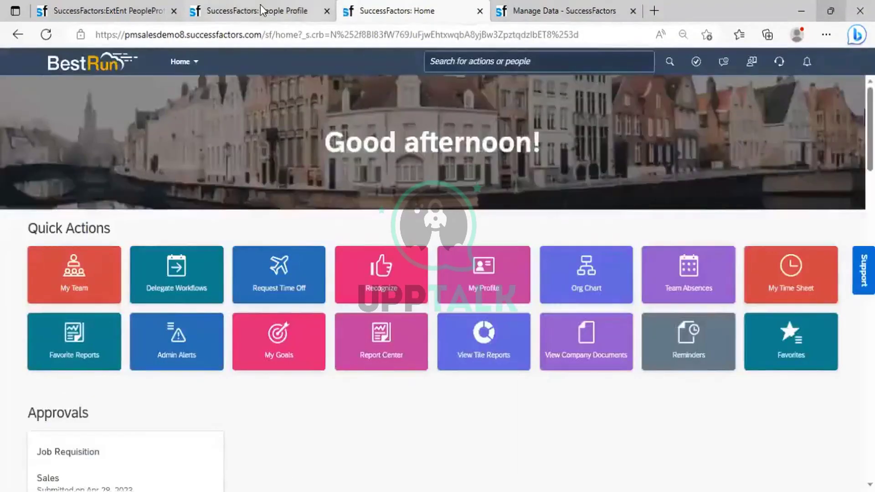
# Return to the employee's People Profile, dismiss the session warning, and reload it to show Inactive.
pyautogui.click(261, 7)
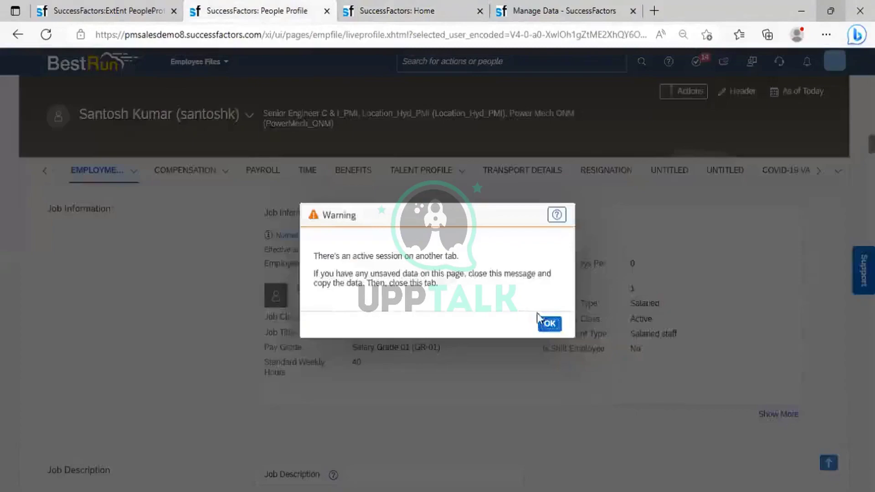
pyautogui.click(549, 324)
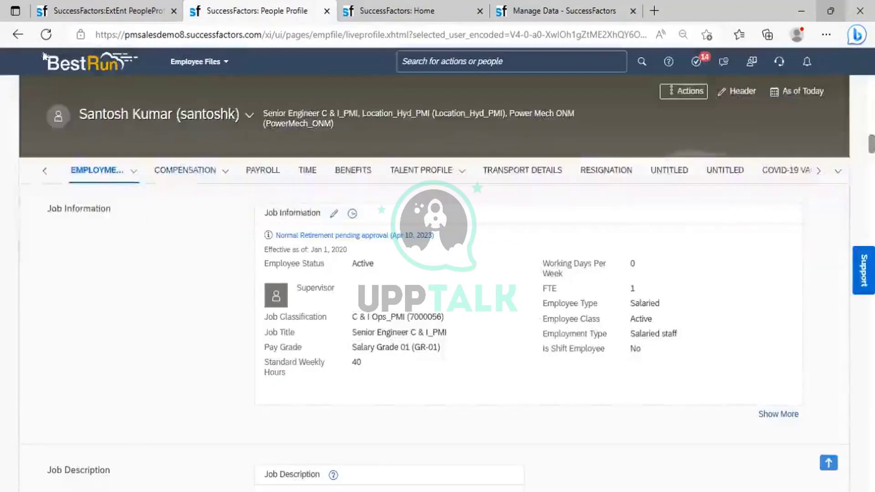
pyautogui.click(43, 37)
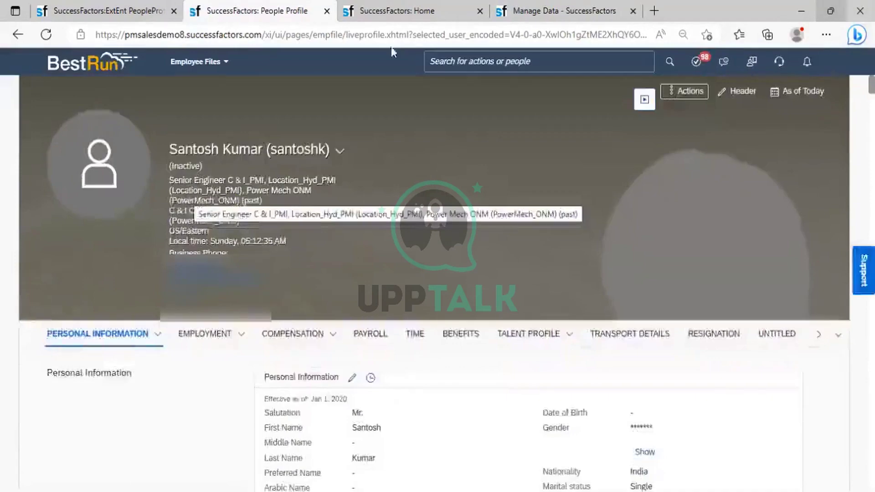
# In the Home page search box, replace the employee's name with 'view employee directory'.
pyautogui.click(396, 11)
pyautogui.click(443, 63)
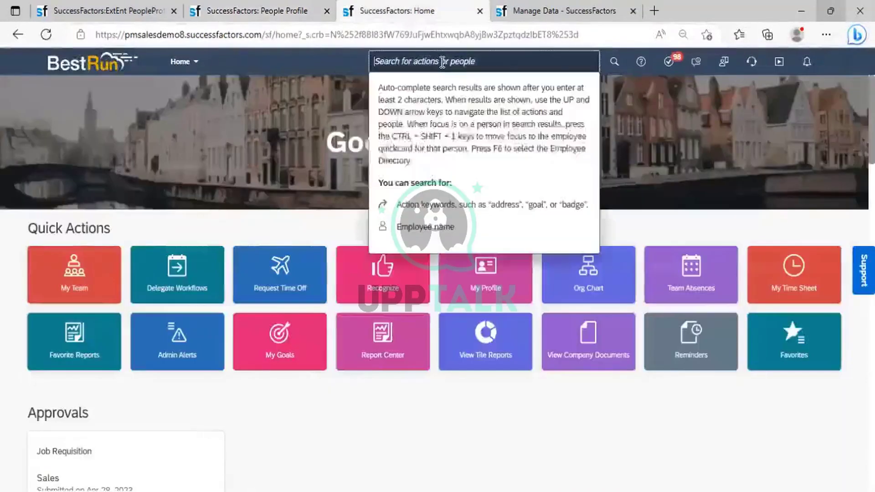
pyautogui.write('santosh')
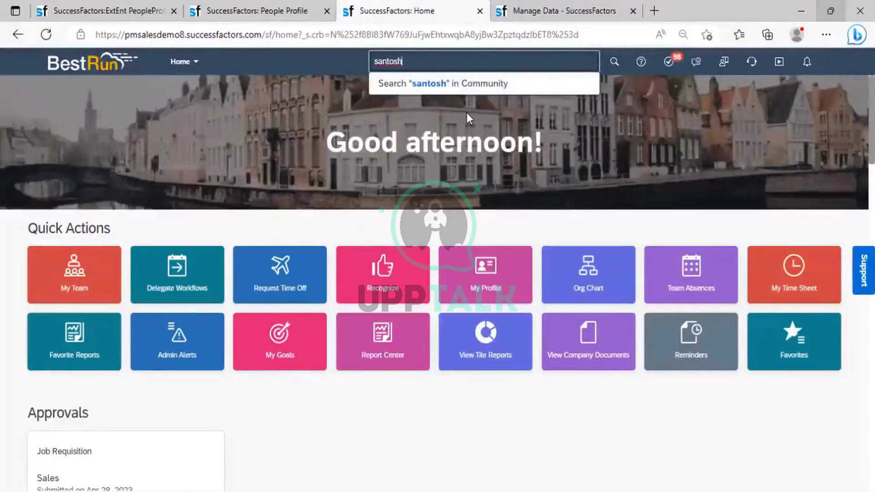
pyautogui.press('BackSpace')
pyautogui.press('BackSpace')
pyautogui.press('BackSpace')
pyautogui.press('BackSpace')
pyautogui.press('BackSpace')
pyautogui.press('BackSpace')
pyautogui.press('BackSpace')
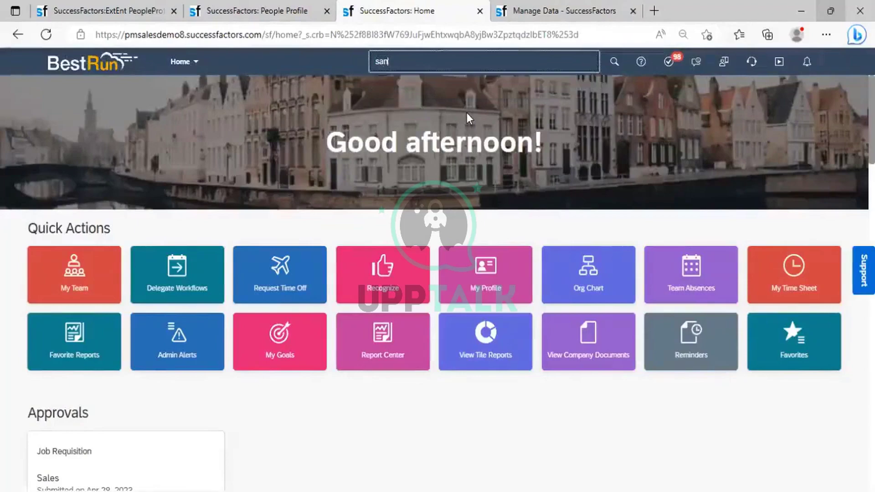
pyautogui.write('v')
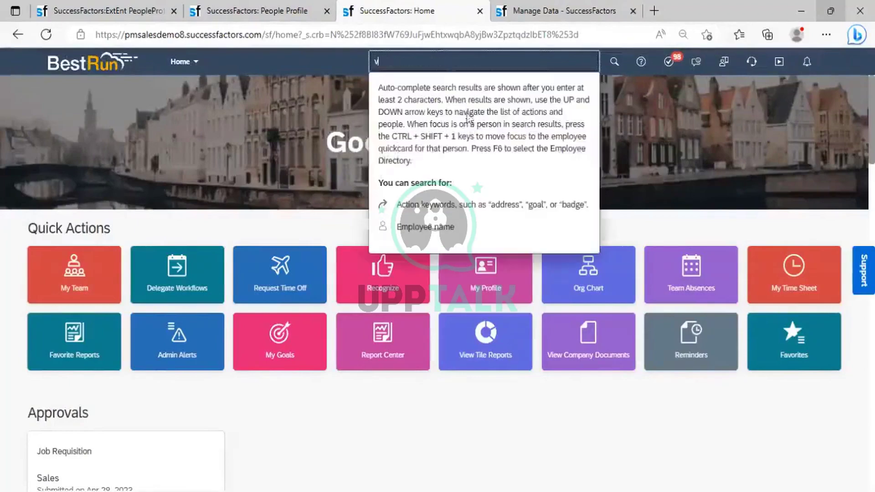
pyautogui.write('iew employee d')
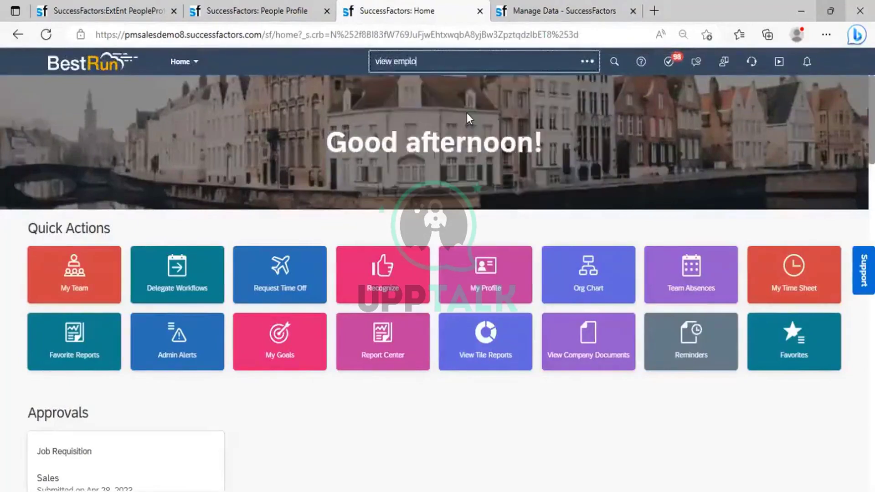
pyautogui.write('irectory')
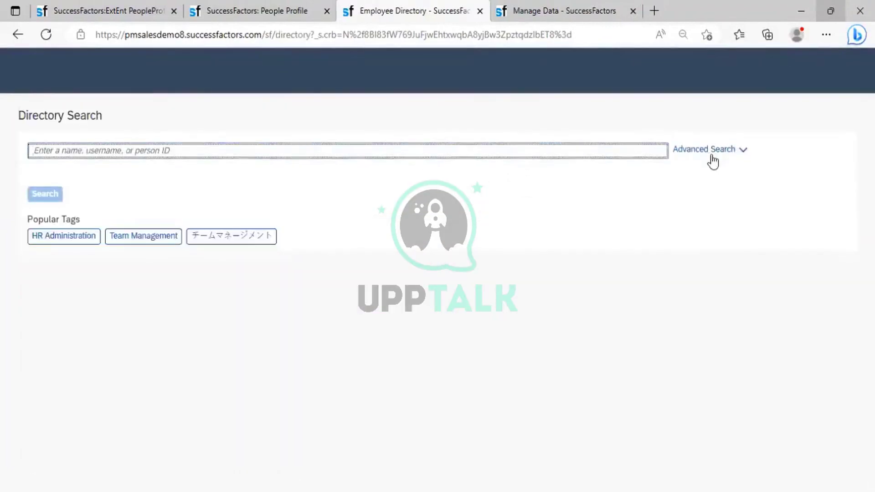
# Run an advanced directory search for the retired employee's first name with Include Inactive Users set to Yes.
pyautogui.click(711, 156)
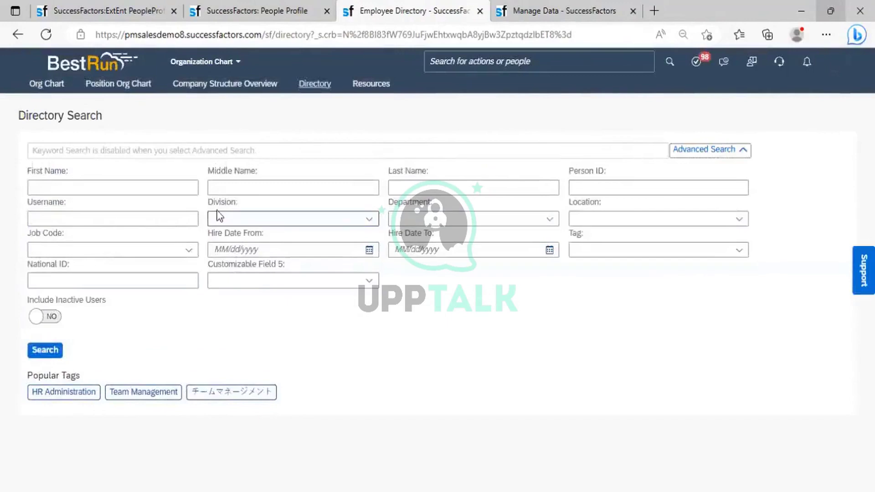
pyautogui.click(91, 186)
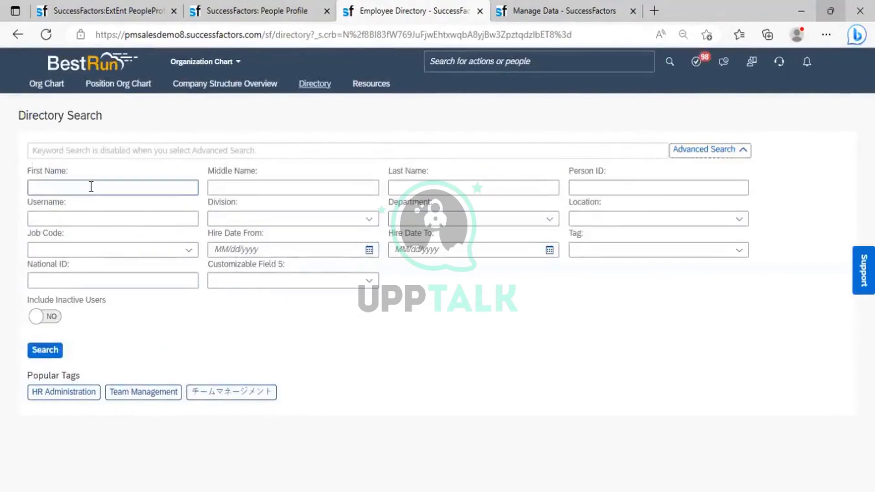
pyautogui.click(91, 187)
pyautogui.write('sa')
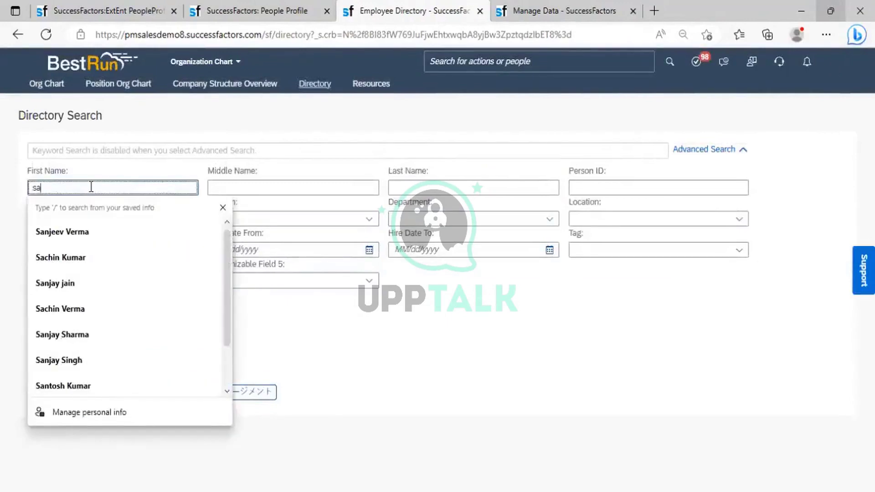
pyautogui.write('ntosh')
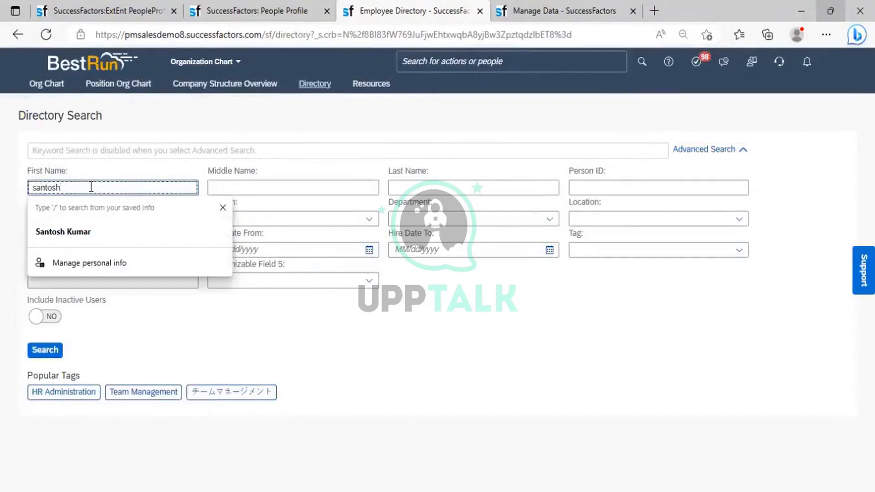
pyautogui.click(73, 231)
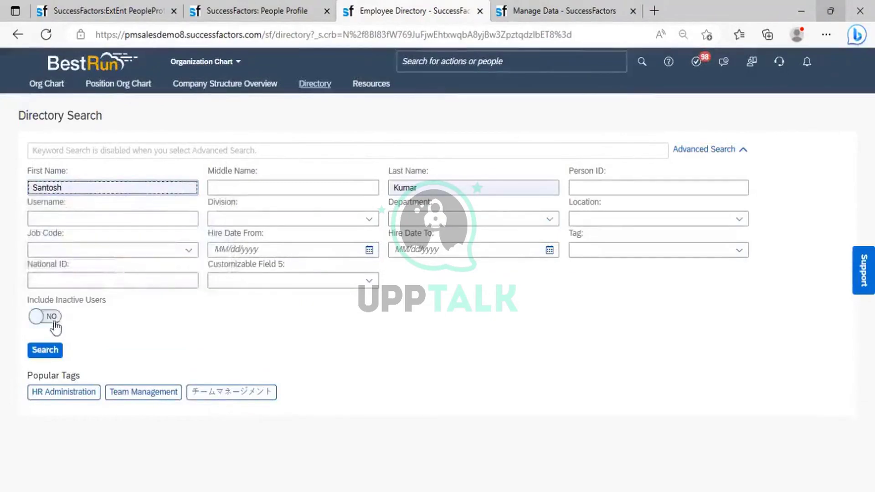
pyautogui.click(48, 317)
pyautogui.click(46, 352)
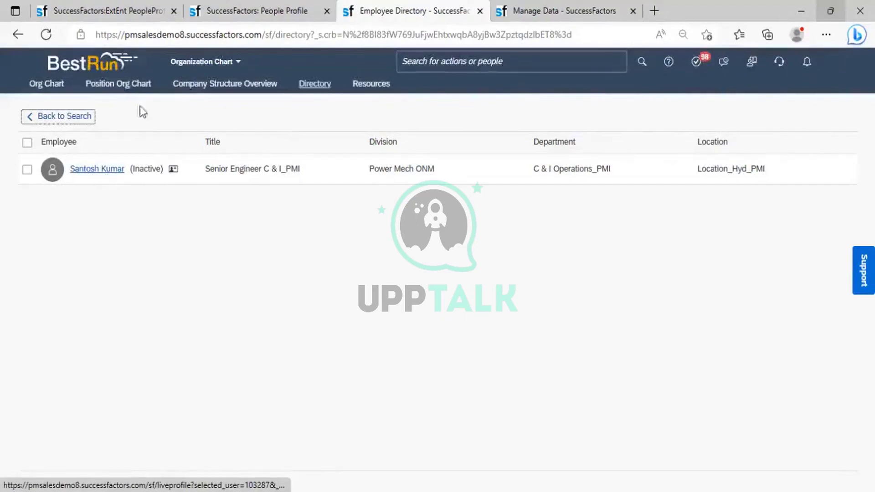
pyautogui.click(275, 10)
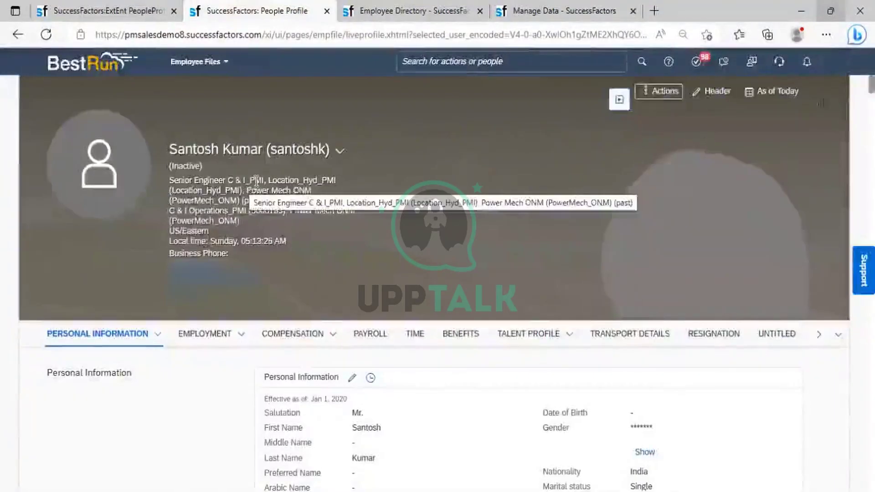
pyautogui.click(384, 10)
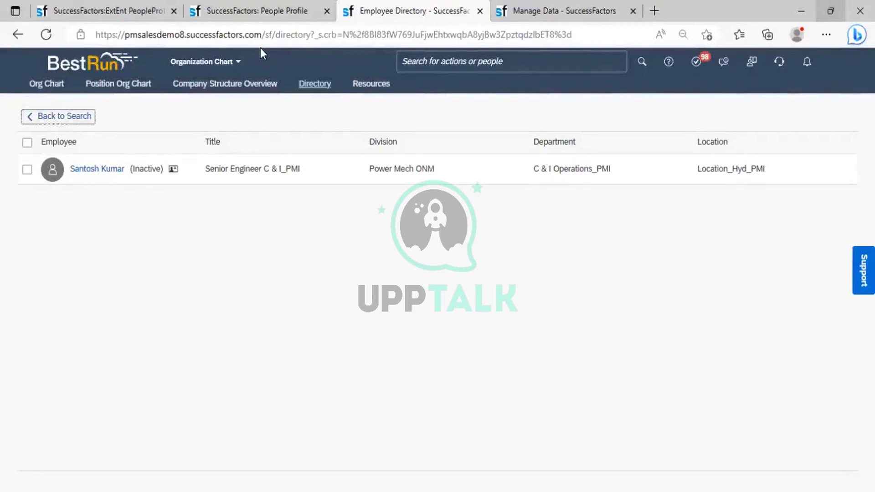
pyautogui.click(261, 16)
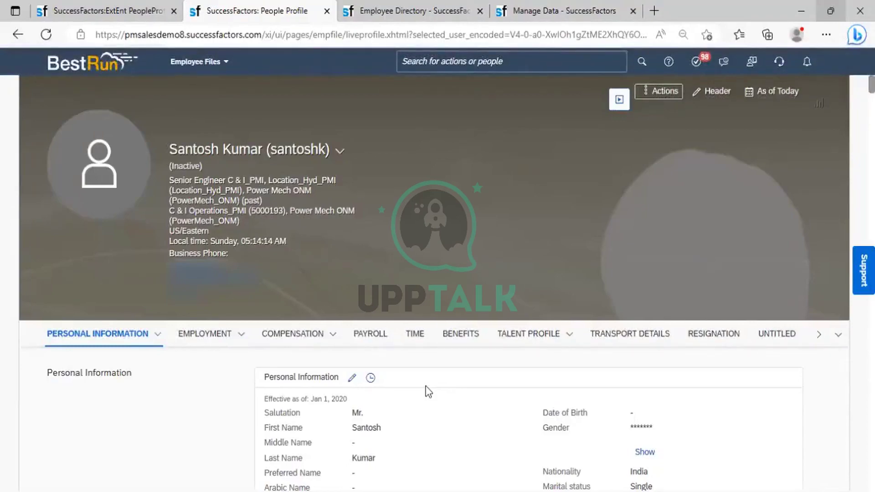
# Search actions for 'data retention' and open Data Retention Management.
pyautogui.click(396, 10)
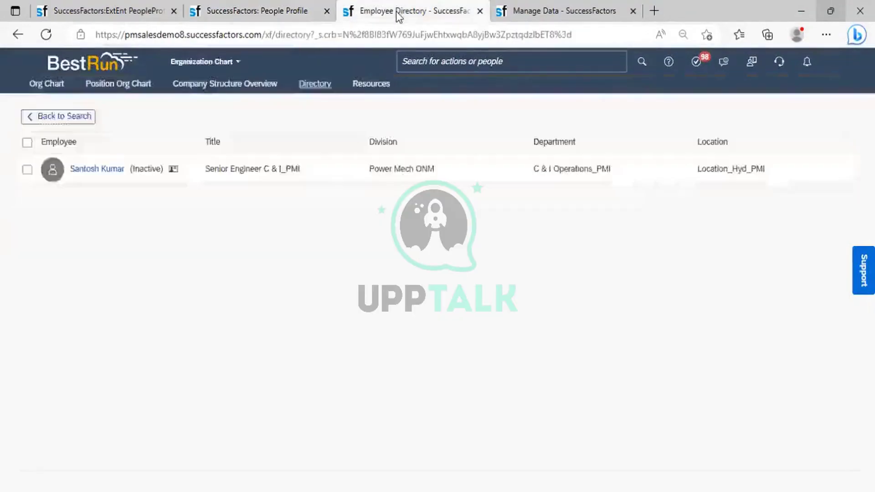
pyautogui.click(433, 60)
pyautogui.write('da')
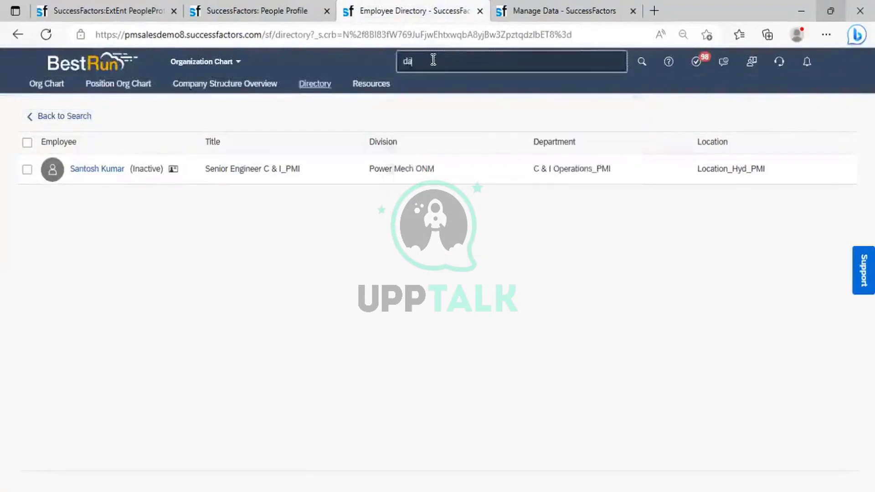
pyautogui.write('ta retention')
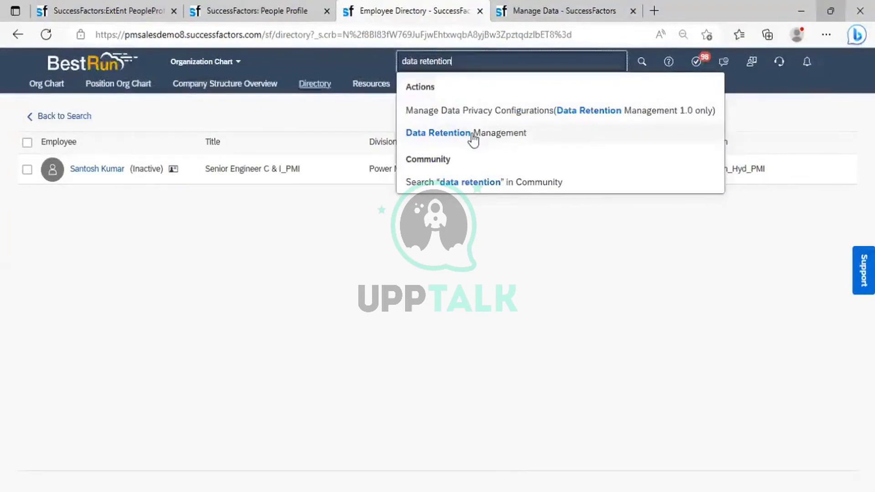
pyautogui.click(474, 137)
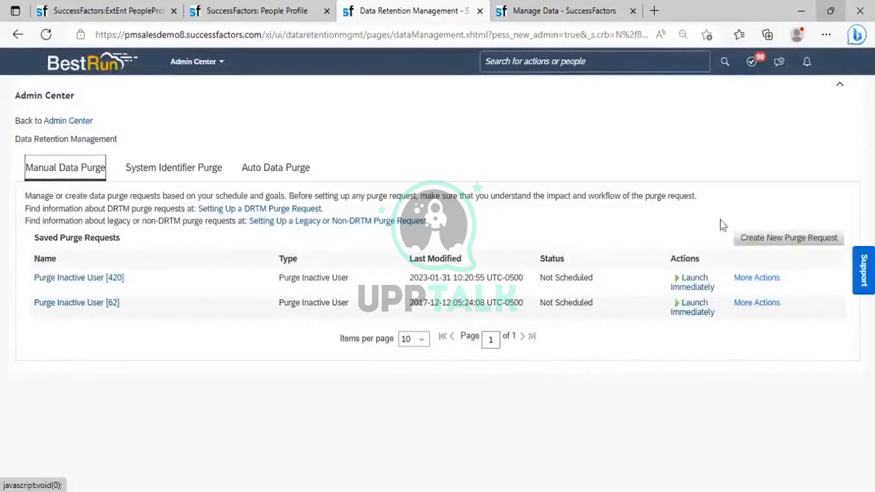
# Create a new purge request of type Purge Inactive User.
pyautogui.click(788, 240)
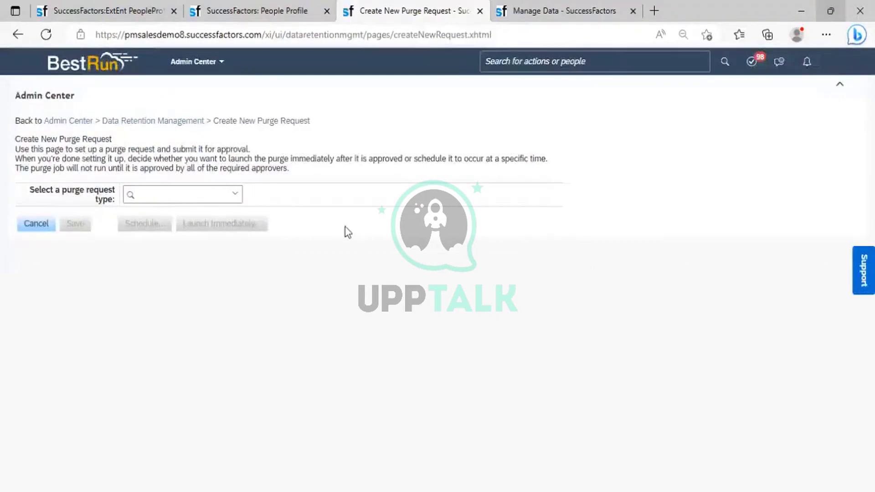
pyautogui.click(233, 194)
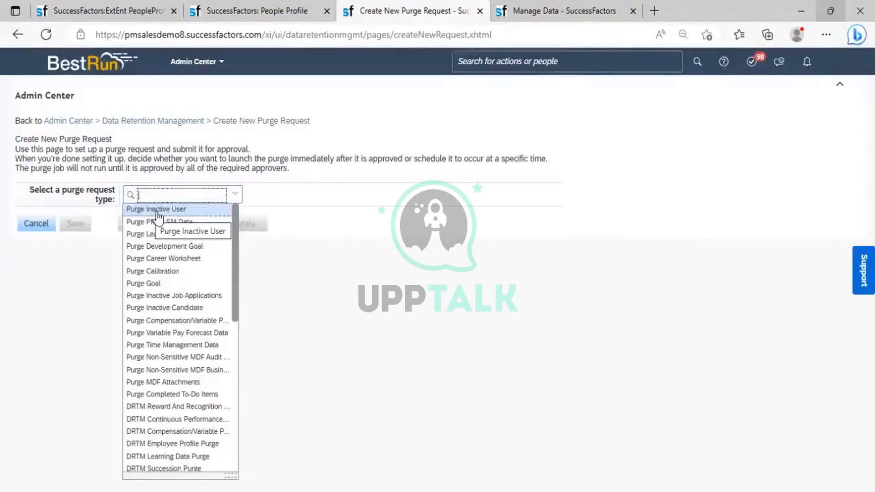
pyautogui.click(156, 211)
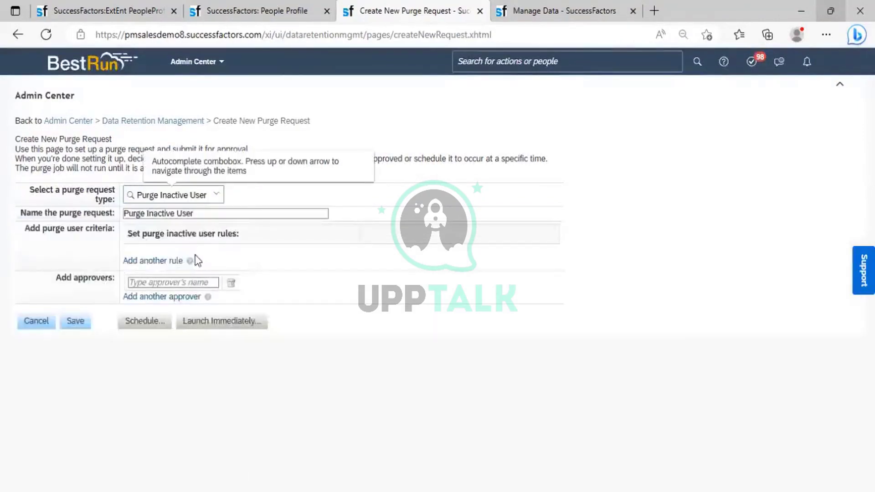
# Add a single-user rule that selects the retired employee by name.
pyautogui.click(196, 259)
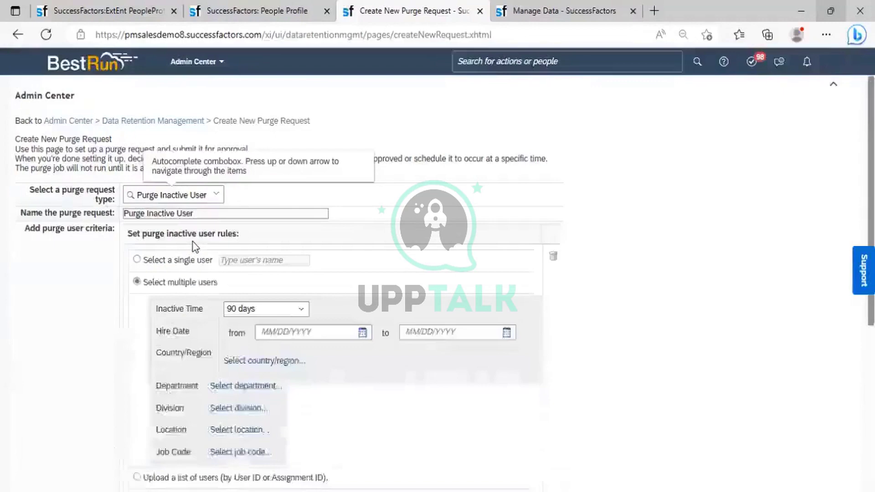
pyautogui.click(137, 260)
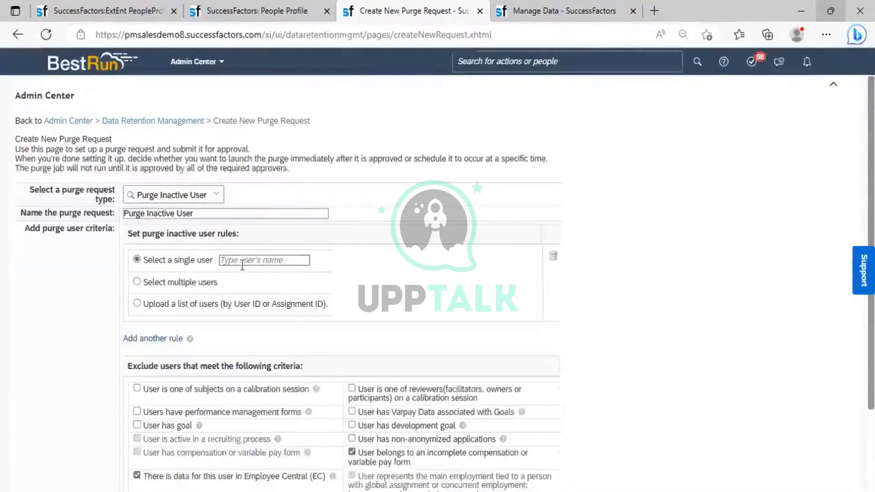
pyautogui.click(242, 260)
pyautogui.write('s')
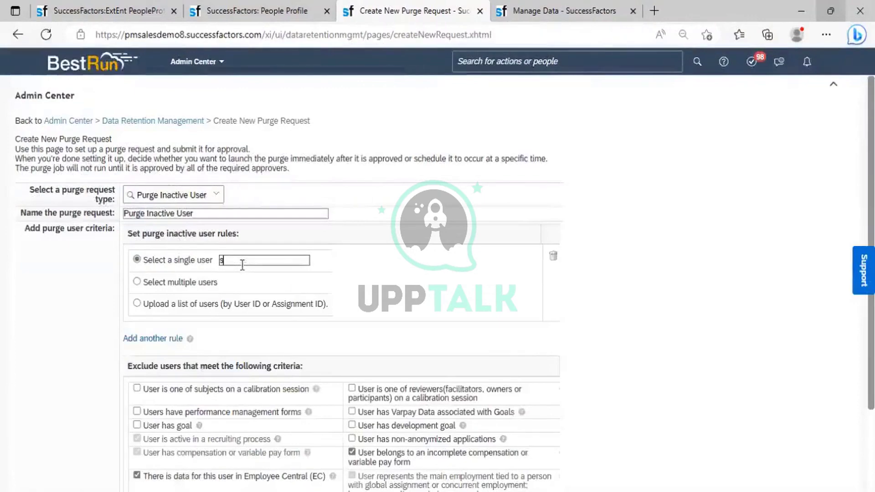
pyautogui.write('antosh')
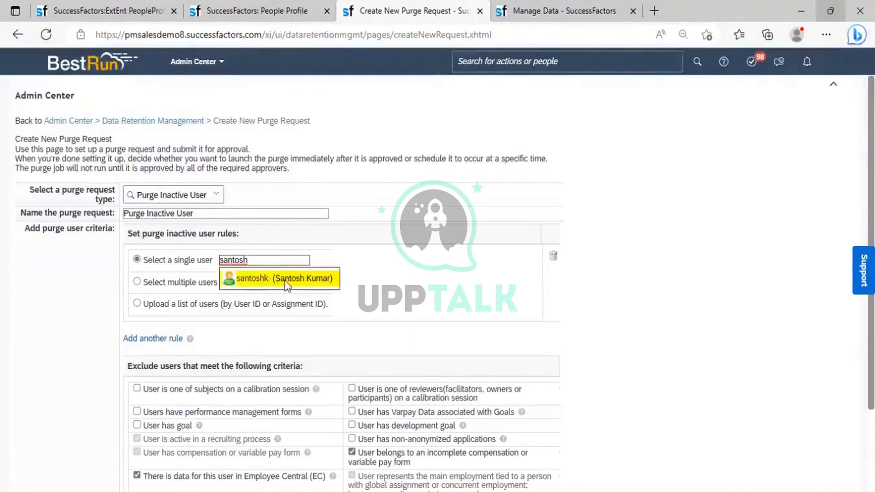
pyautogui.click(285, 284)
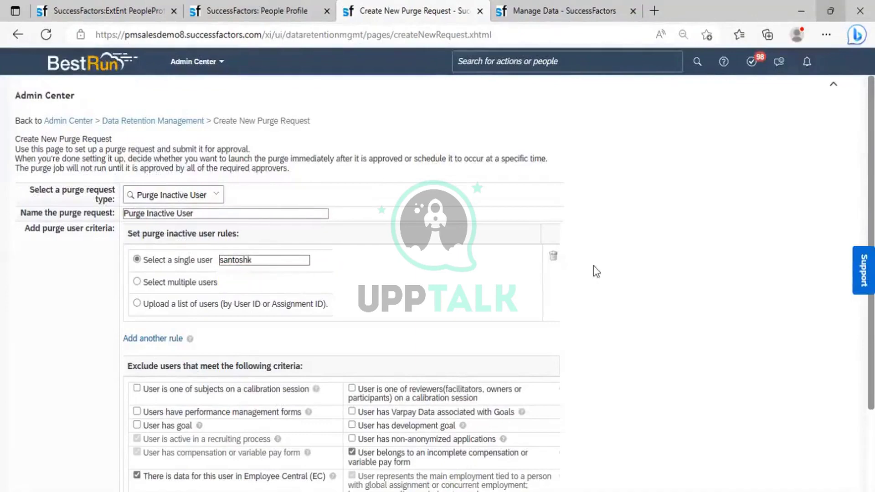
# Uncheck the exclusions for incomplete compensation forms and Employee Central (EC) data.
pyautogui.click(251, 260)
pyautogui.scroll(-2, 251, 260)
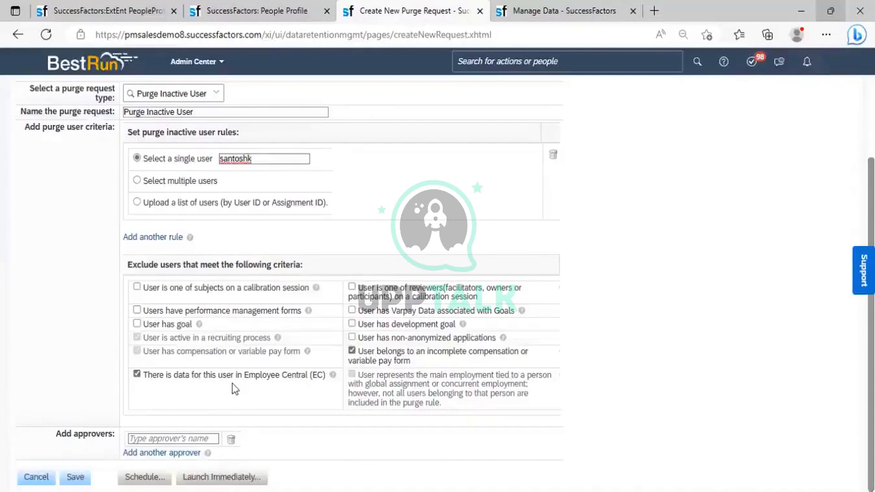
pyautogui.click(415, 356)
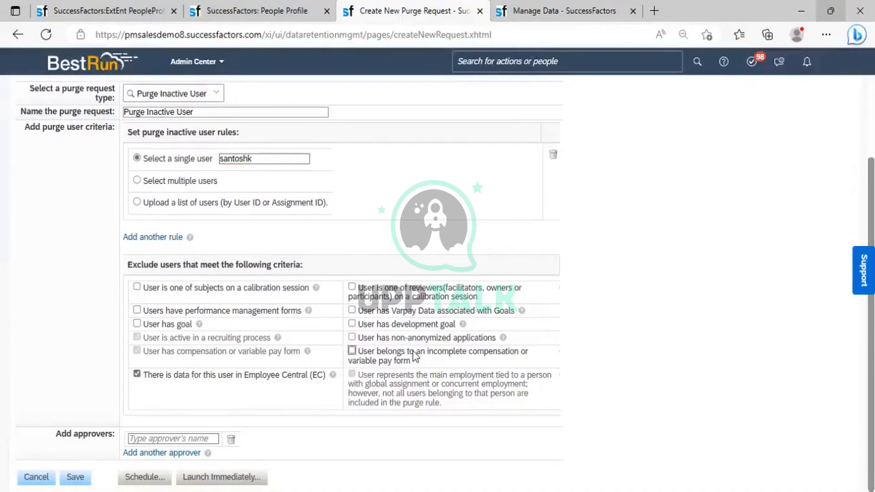
pyautogui.click(245, 377)
pyautogui.click(162, 438)
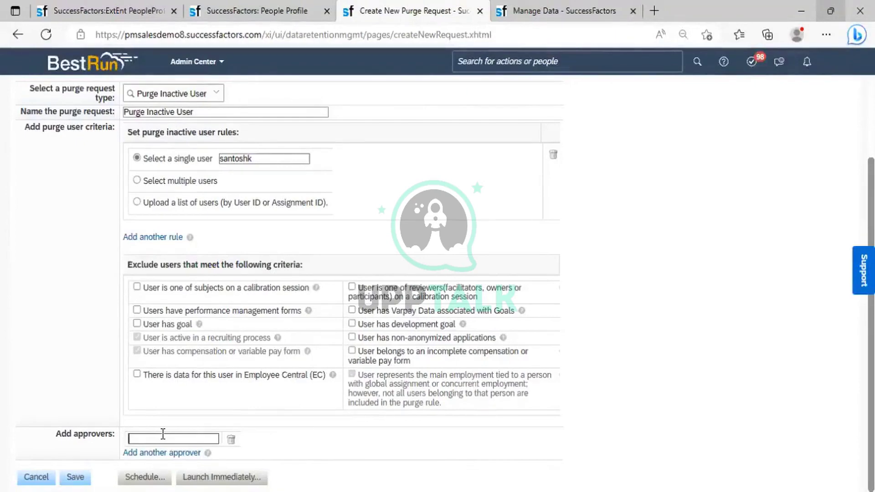
# Add two approvers to the purge request, the admin user and a second colleague, from the suggestions.
pyautogui.write('sfadmin')
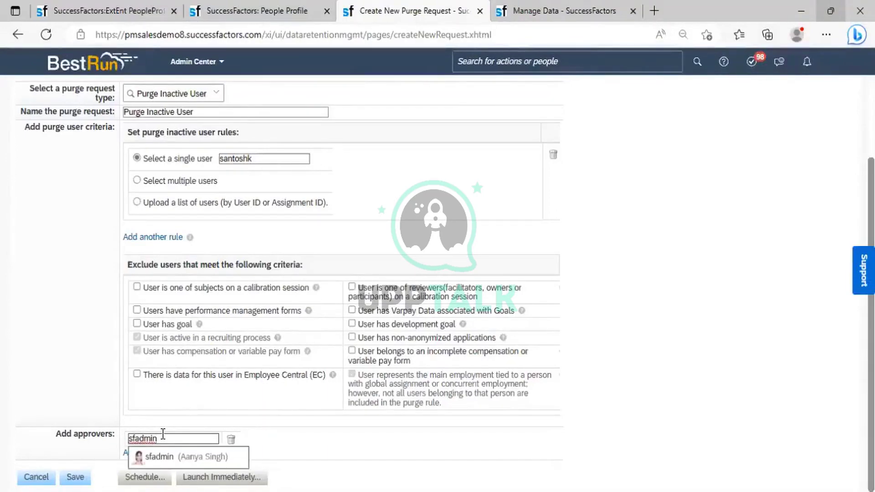
pyautogui.press('Down')
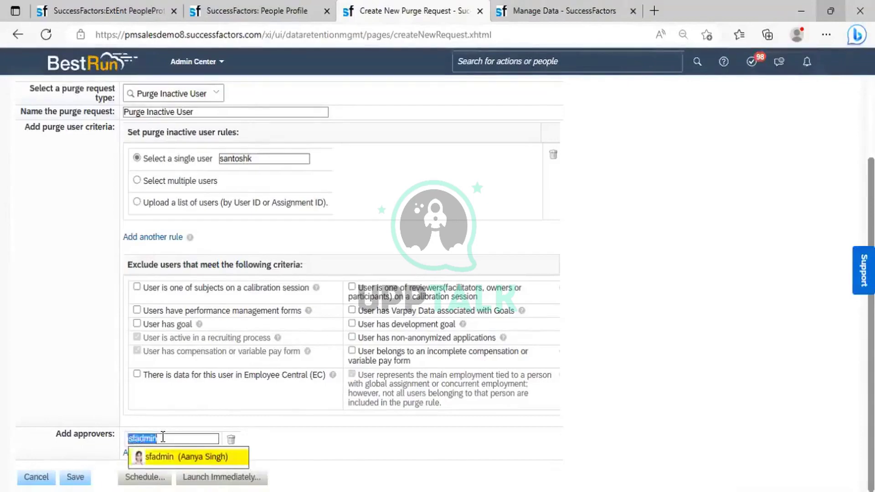
pyautogui.press('Return')
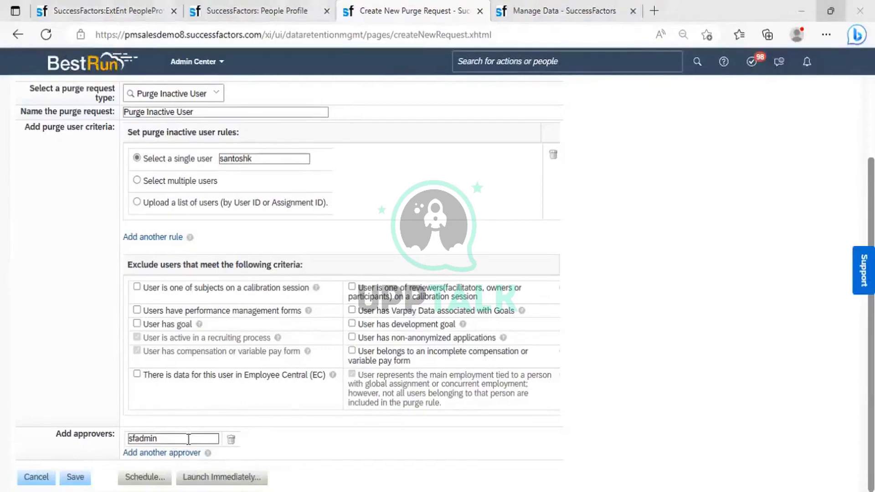
pyautogui.click(160, 454)
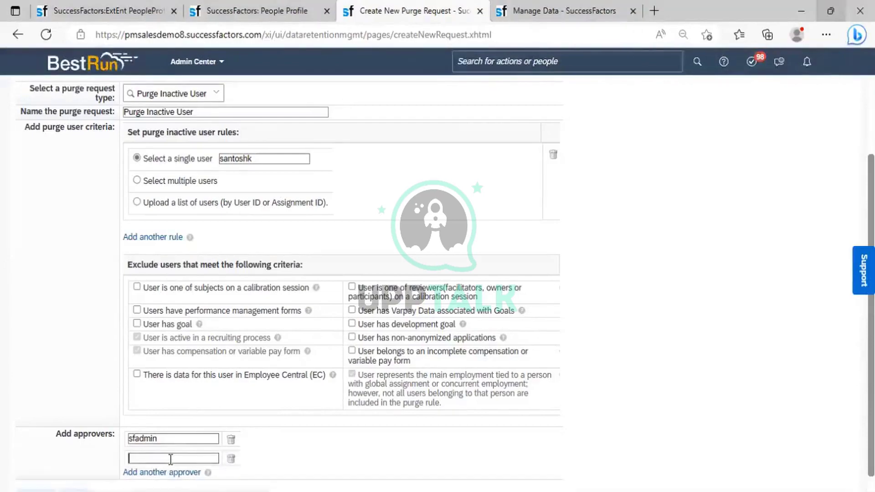
pyautogui.write('syed')
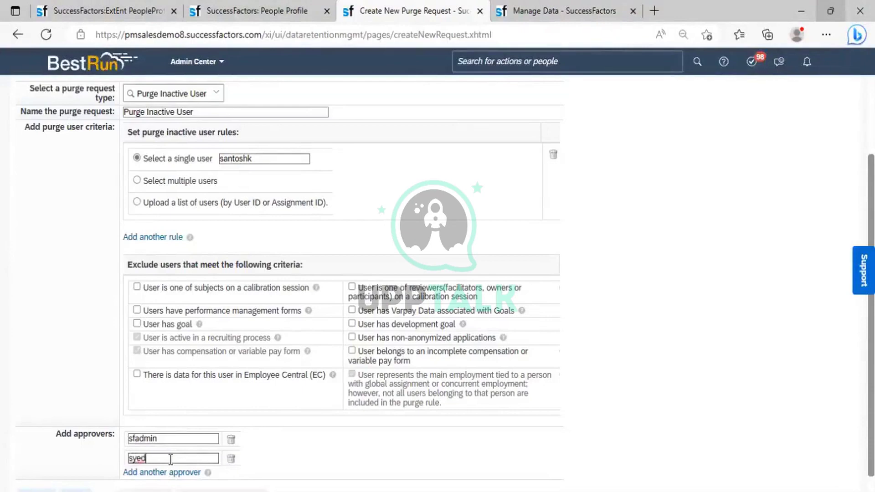
pyautogui.press('Return')
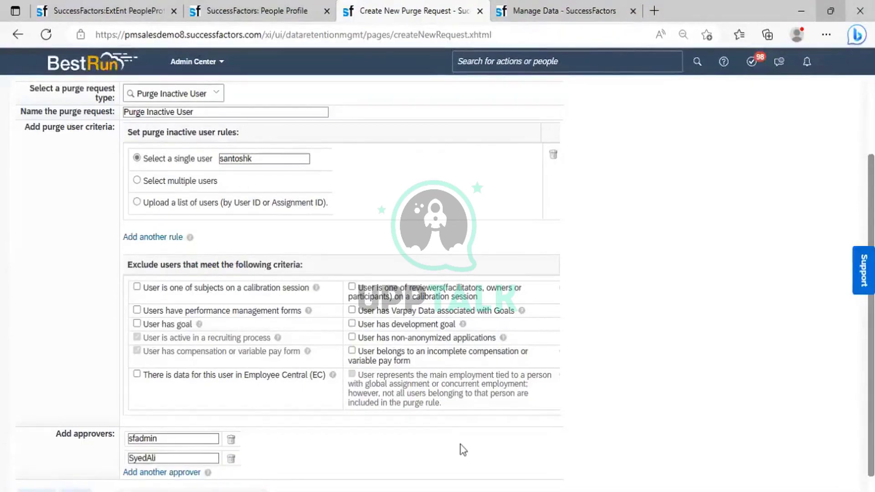
pyautogui.click(156, 458)
pyautogui.scroll(-1, 155, 458)
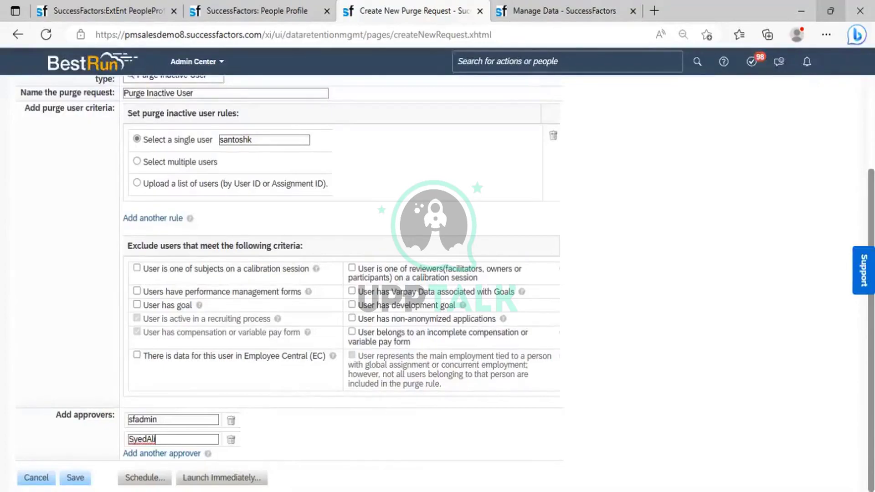
pyautogui.click(223, 477)
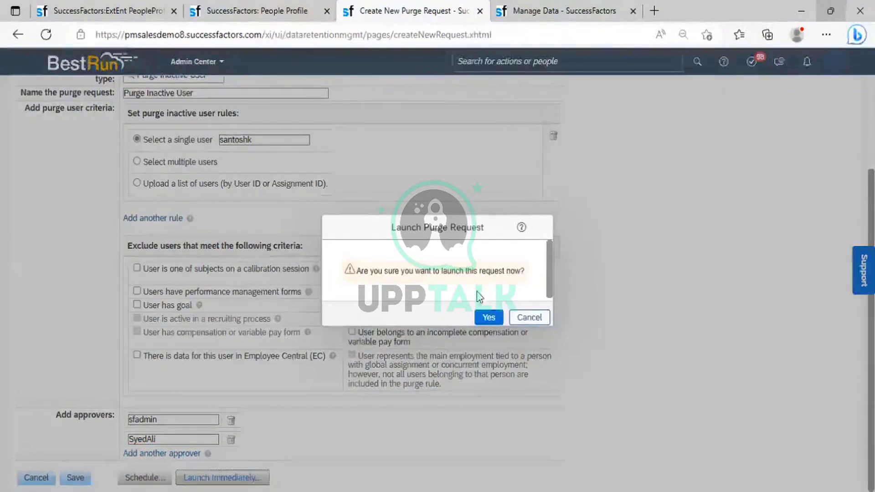
pyautogui.click(490, 316)
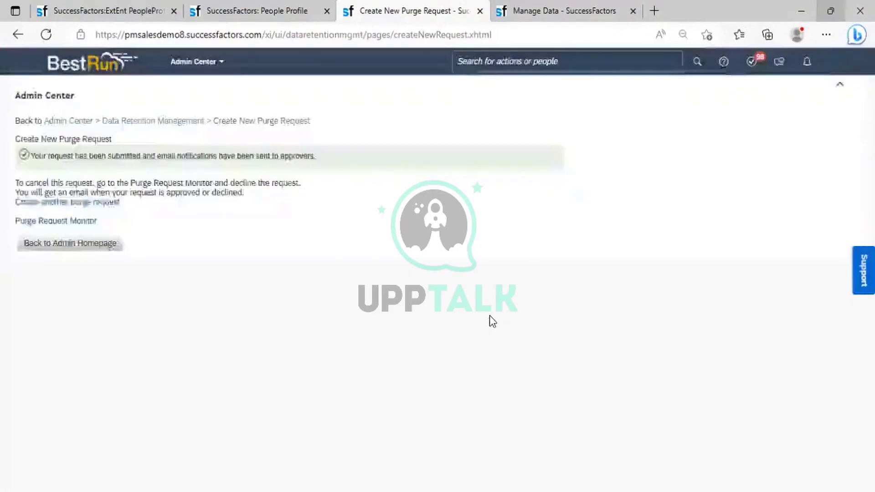